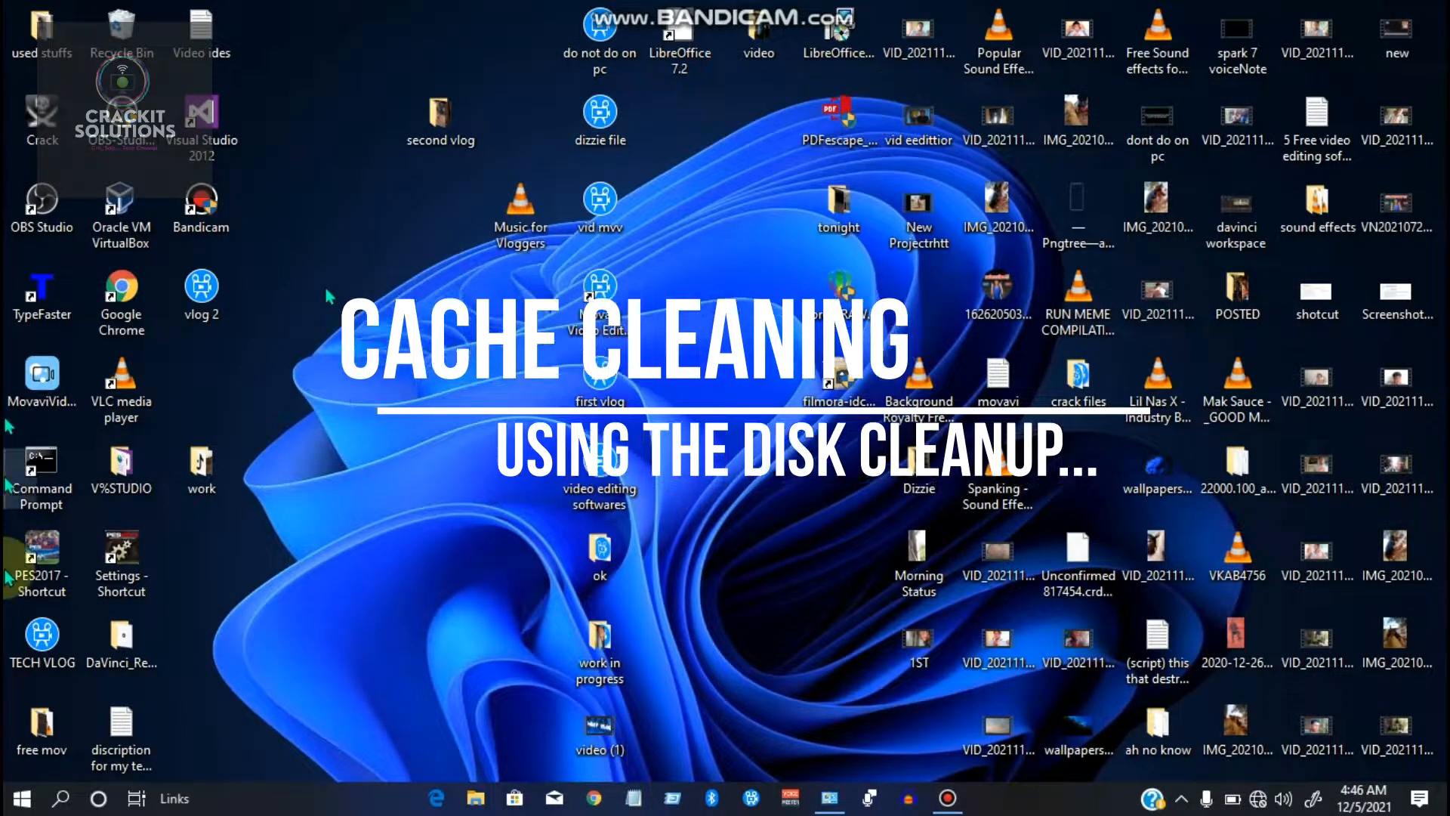
- Search Windows for "disk cleanup" and open the Disk Cleanup app
click(21, 799)
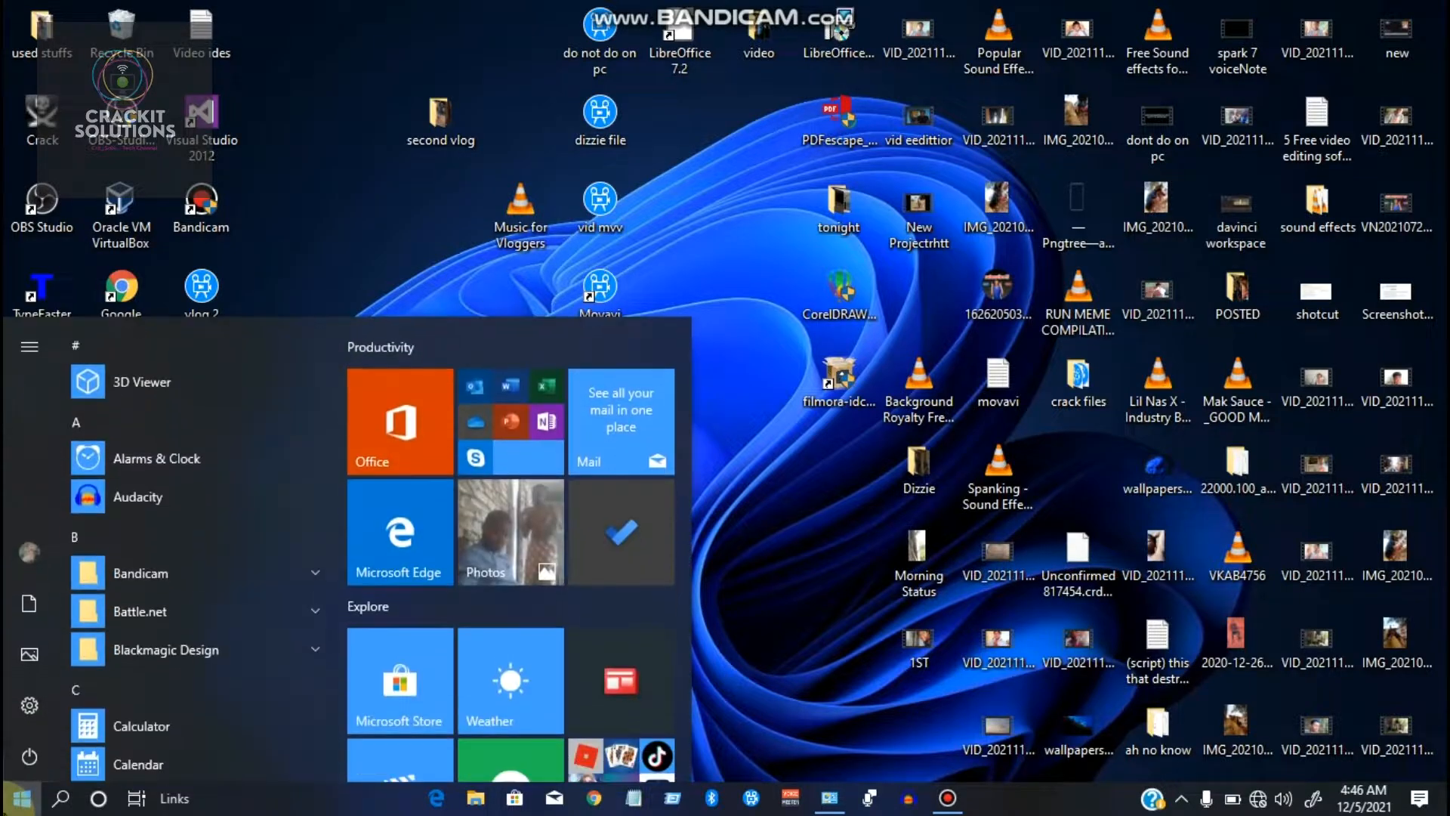
mouse_move(9, 654)
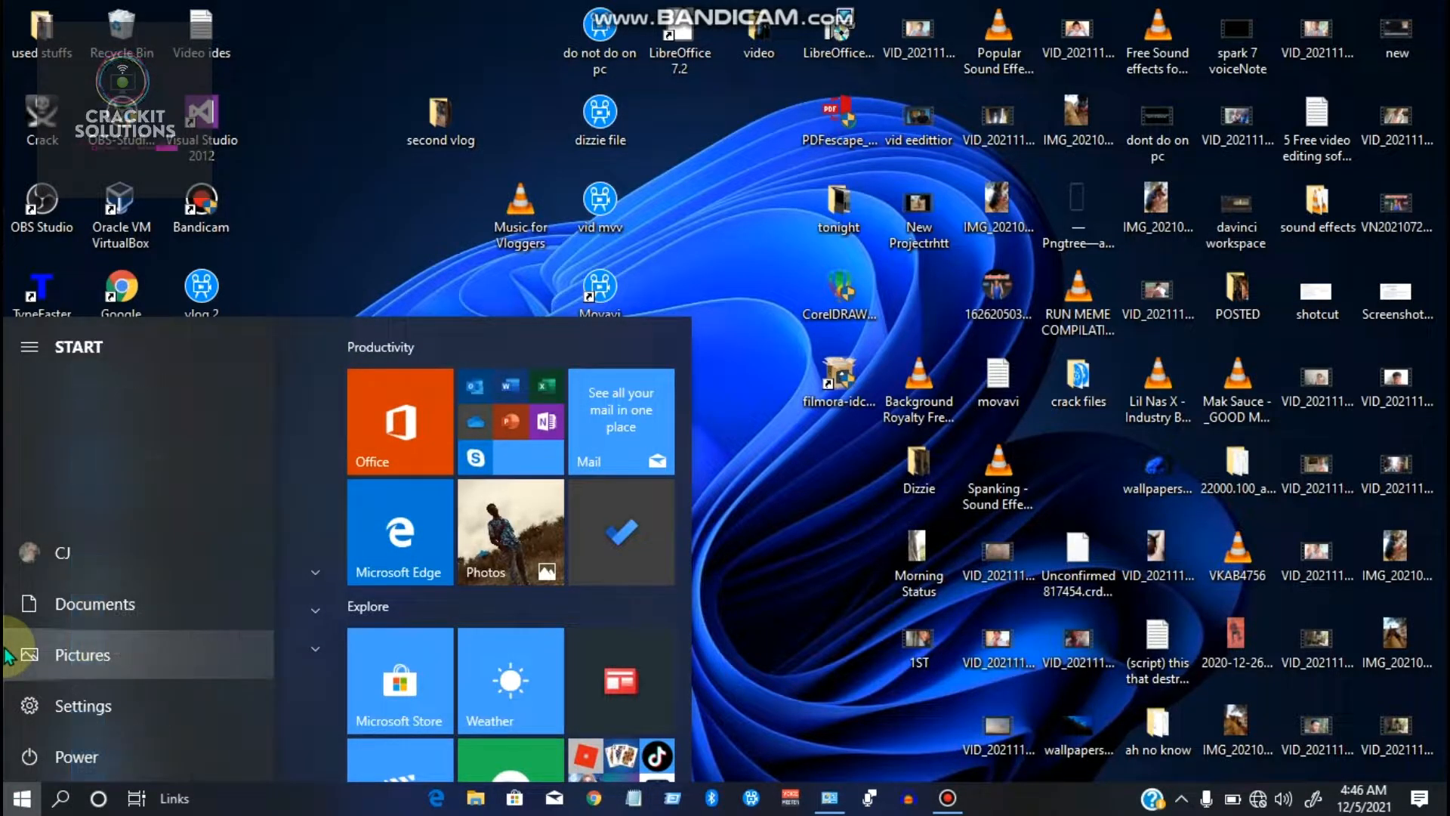
text(disk)
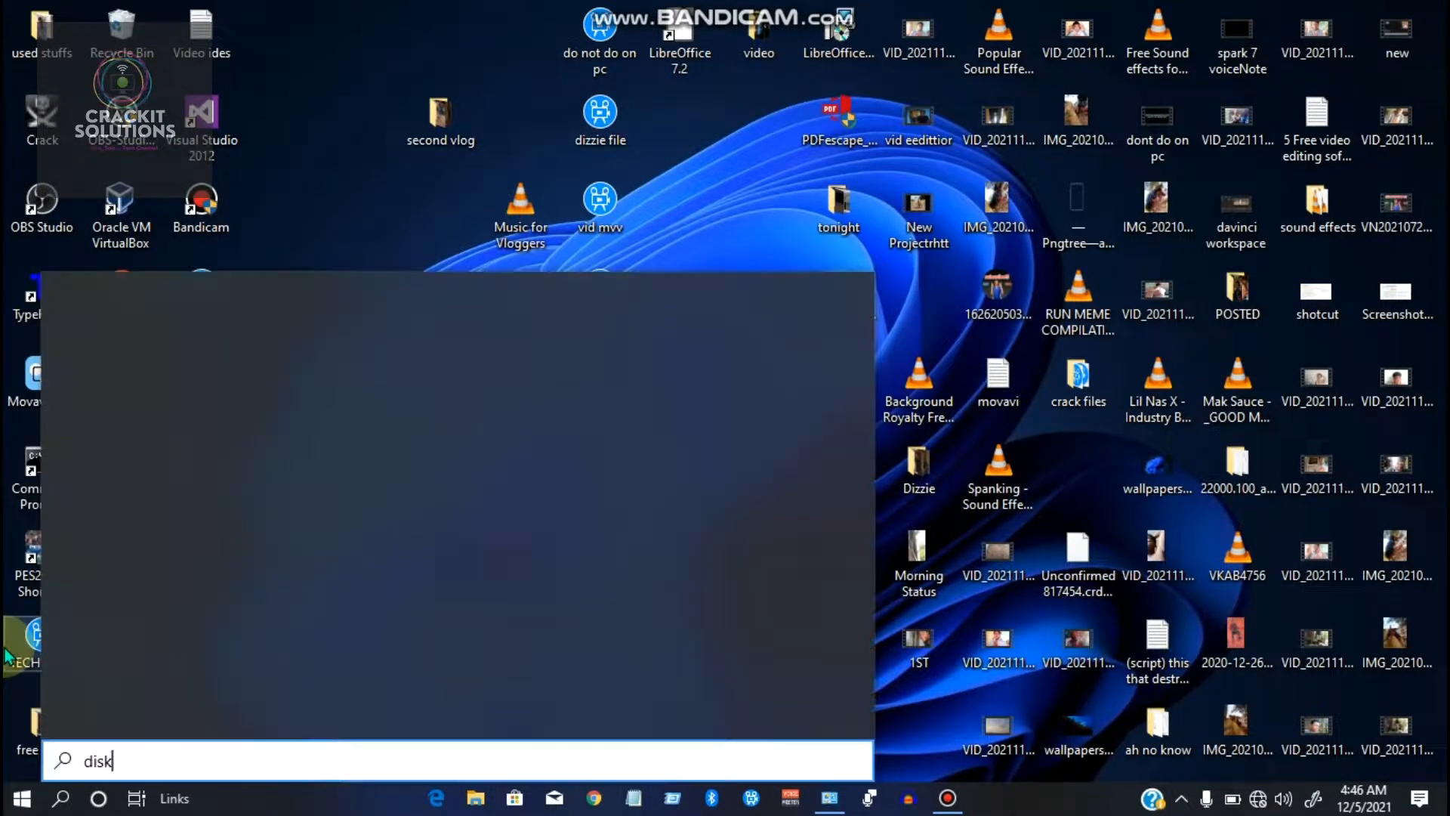
text( cleanup)
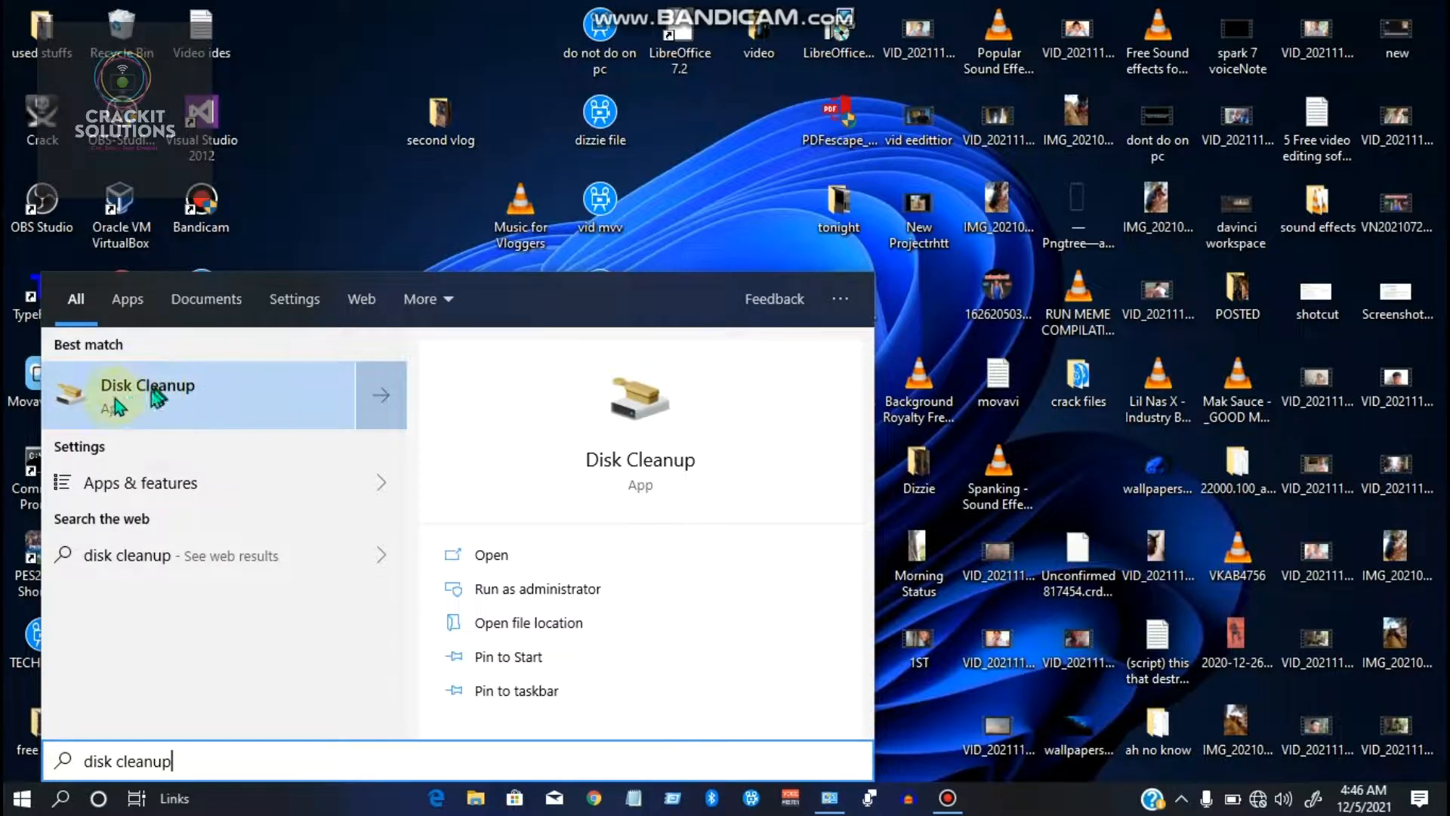
click(542, 551)
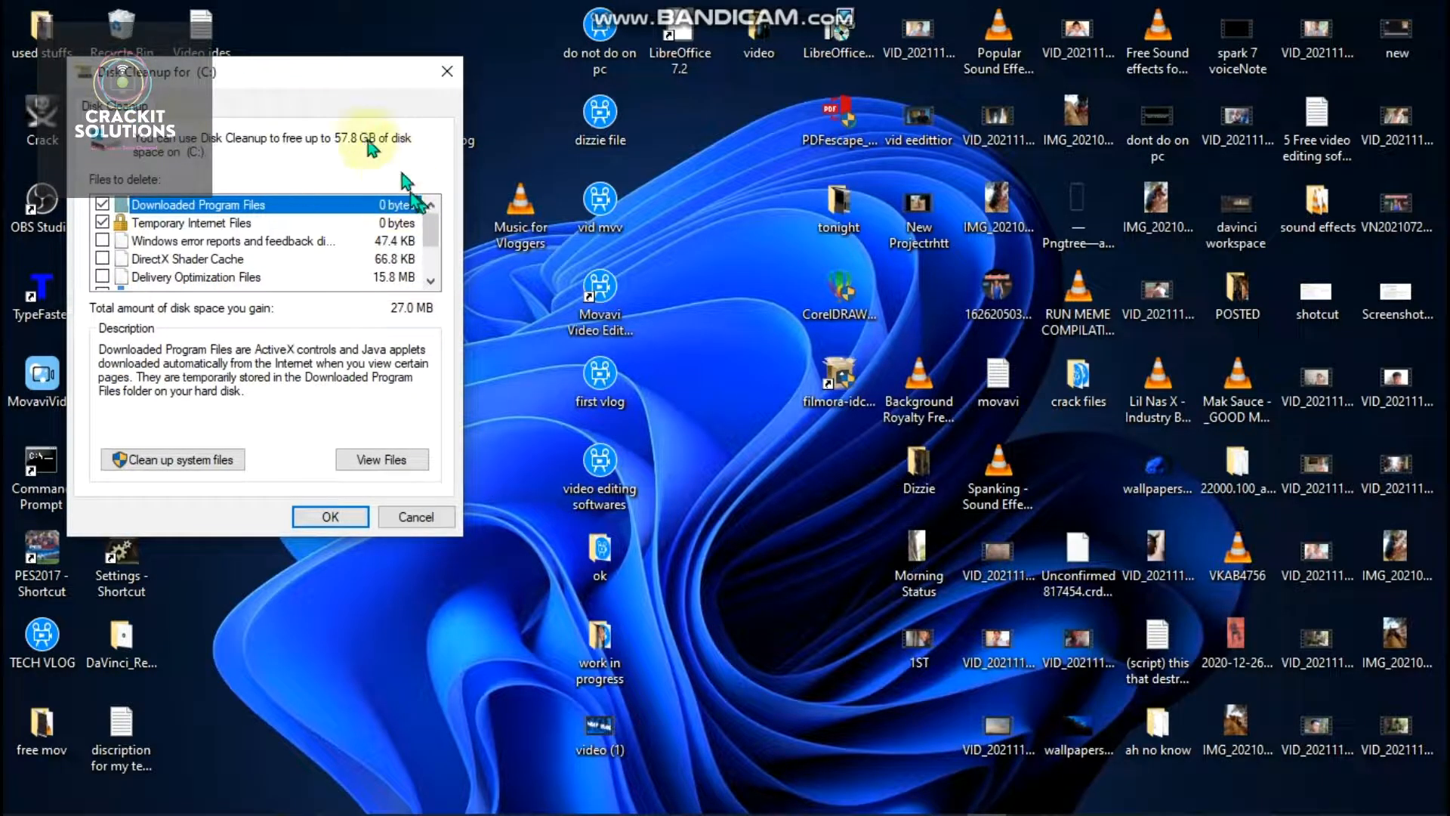
- Mark Windows error reports, DirectX Shader Cache, Delivery Optimization Files and Temporary files for deletion on drive C
drag(335, 85, 370, 93)
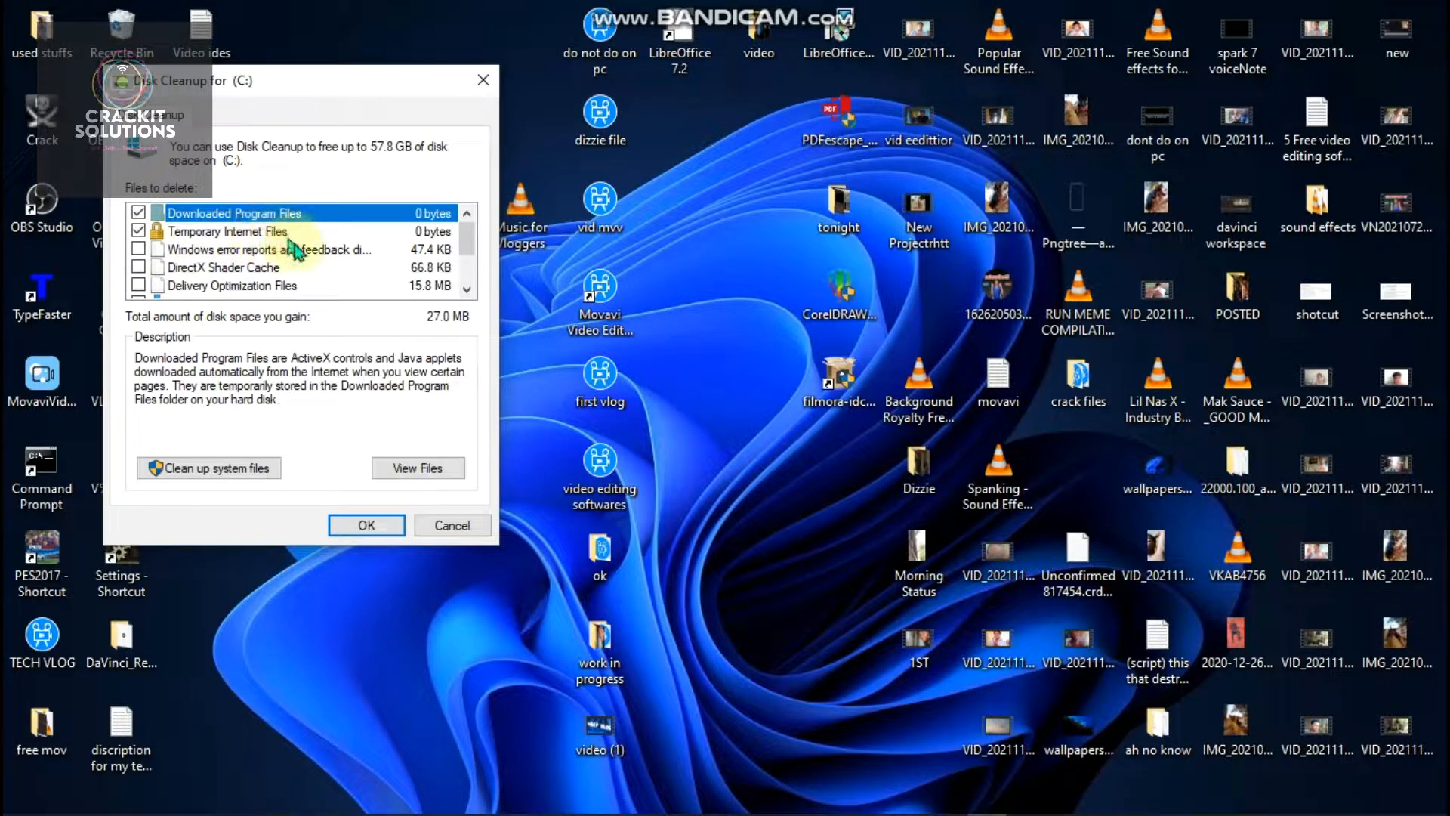
scroll(298, 243, down, 2)
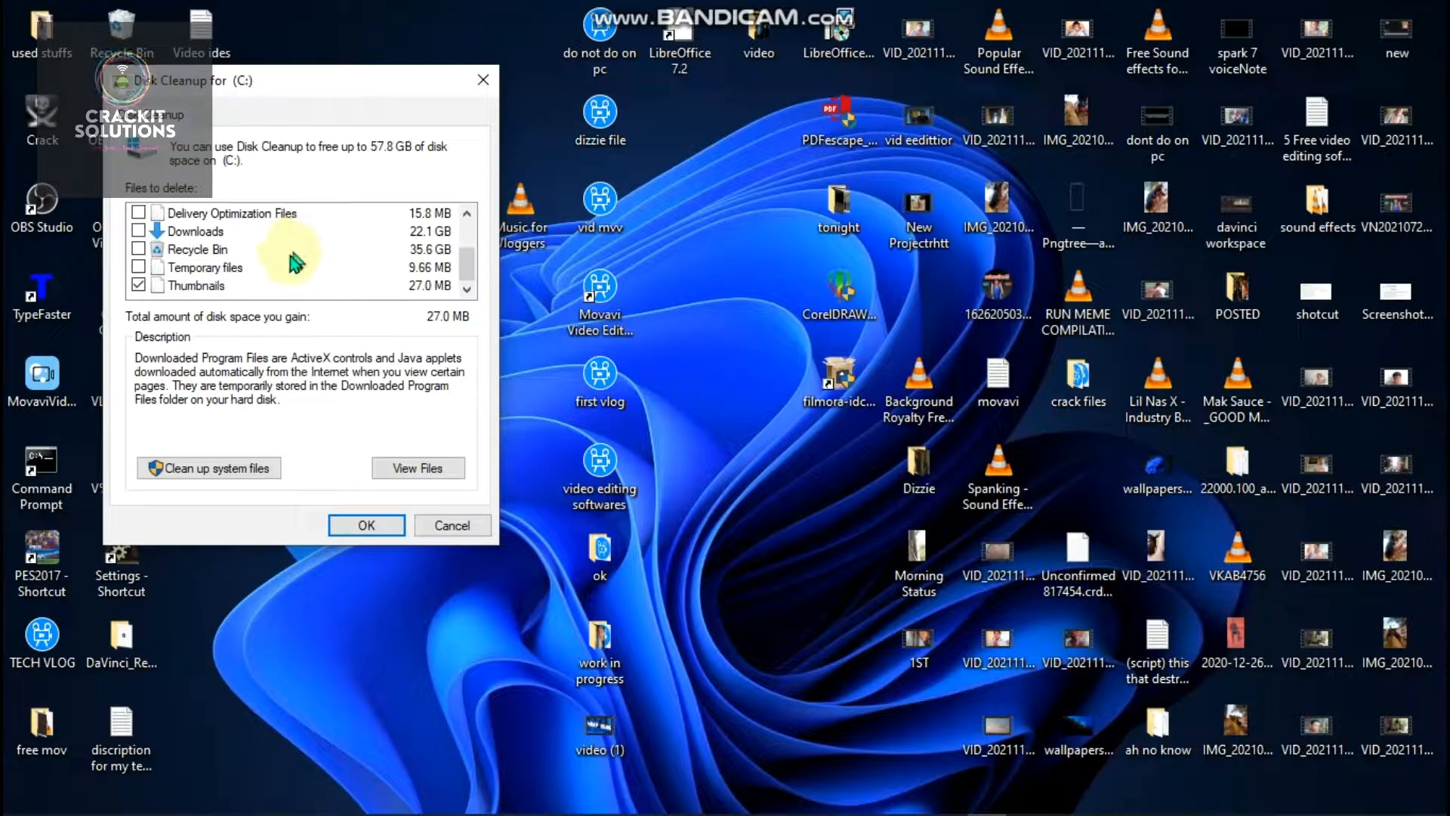
scroll(290, 253, up, 3)
click(216, 249)
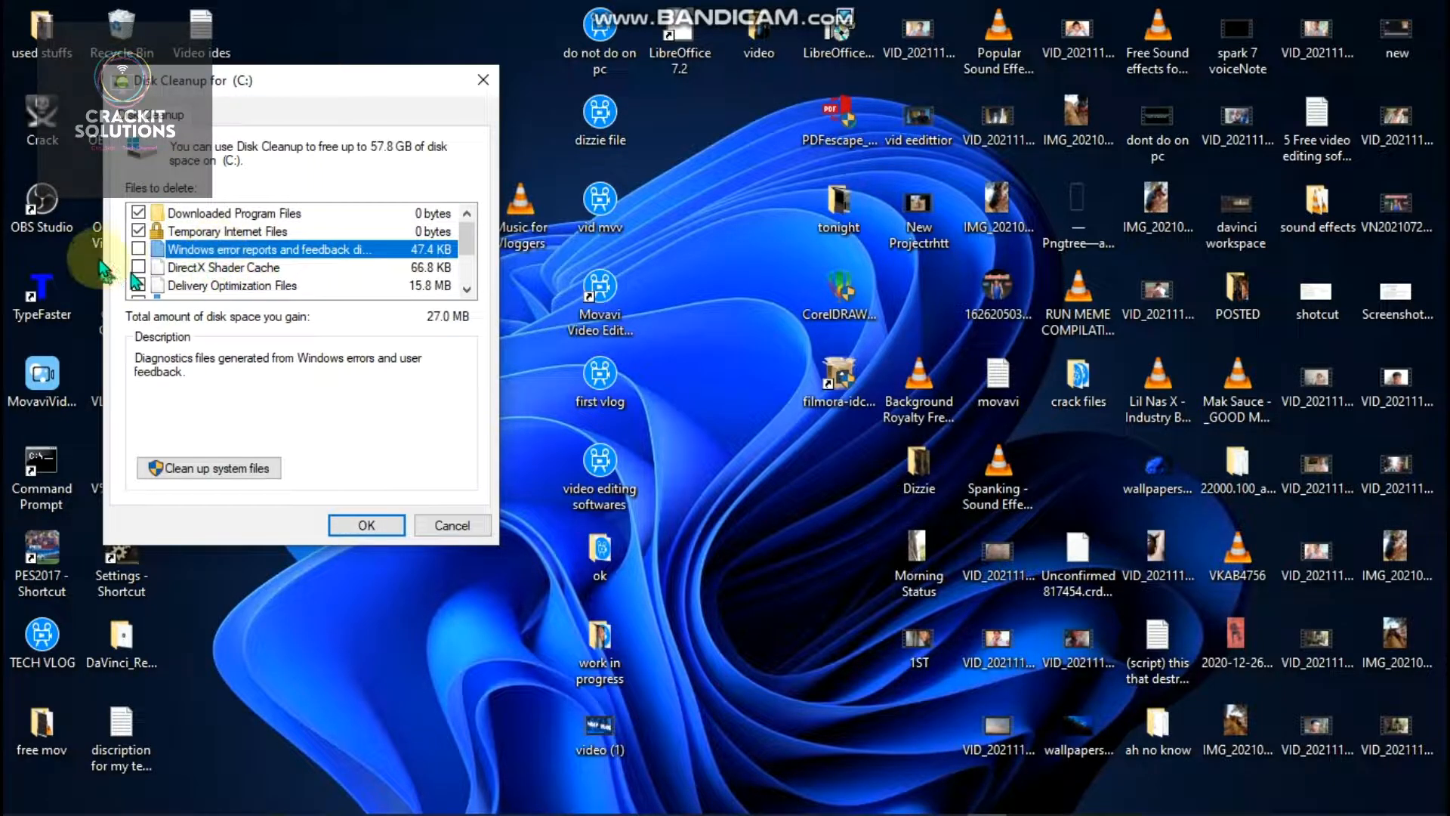
click(138, 249)
click(139, 267)
click(138, 285)
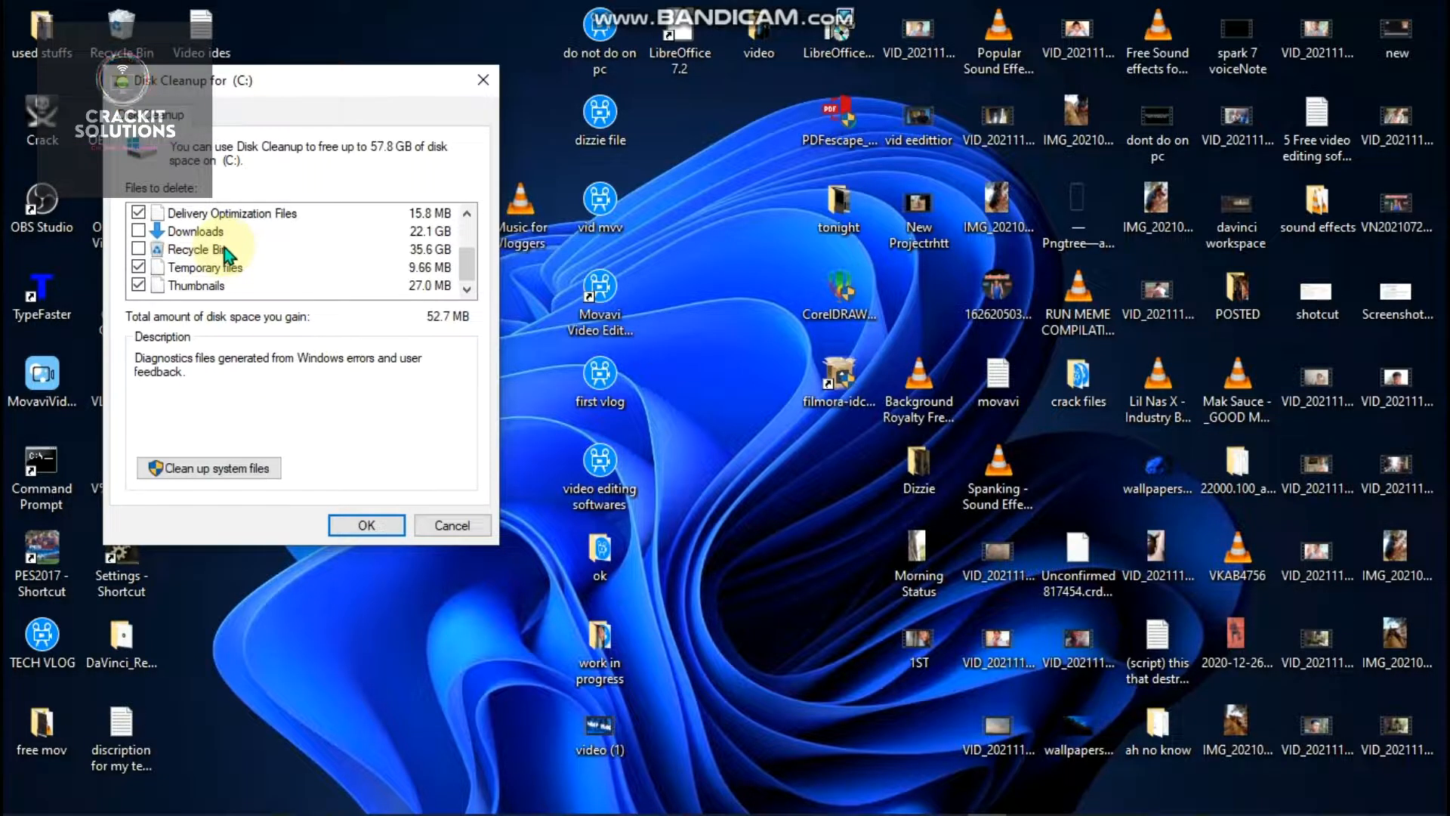
- Exclude Downloads and Recycle Bin from the cleanup and permanently delete the selected files
click(138, 250)
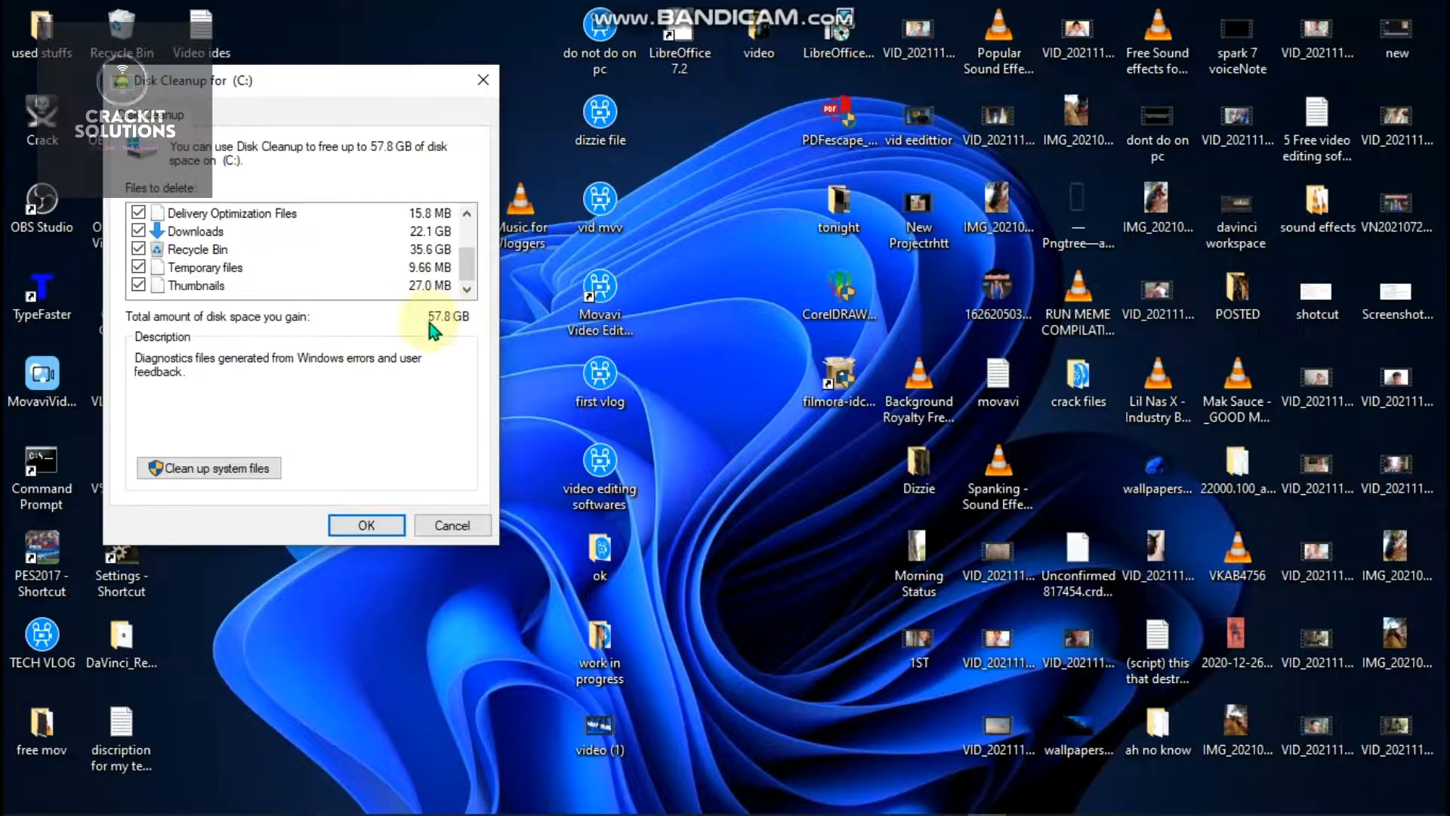
click(138, 249)
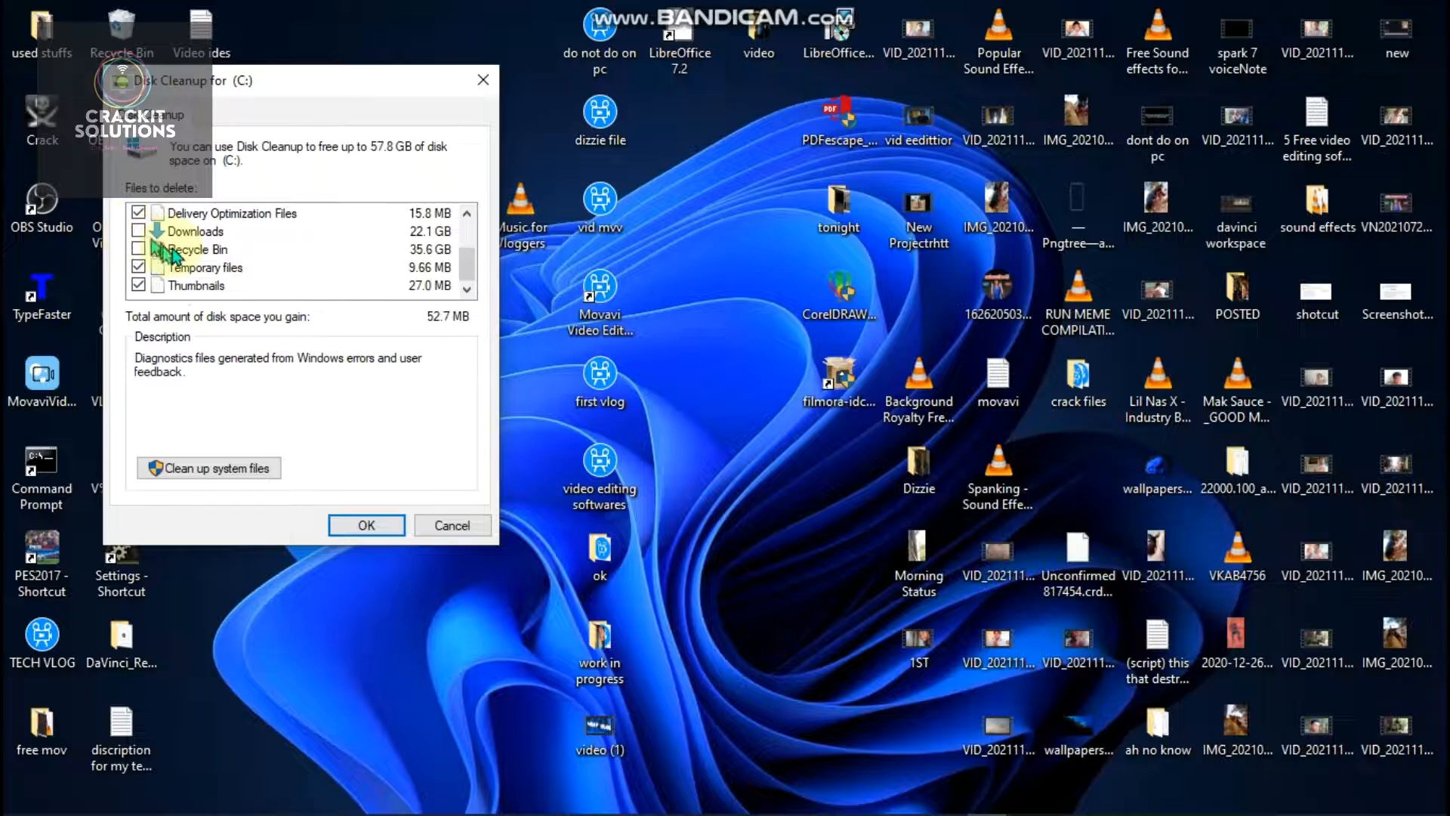
scroll(178, 257, up, 3)
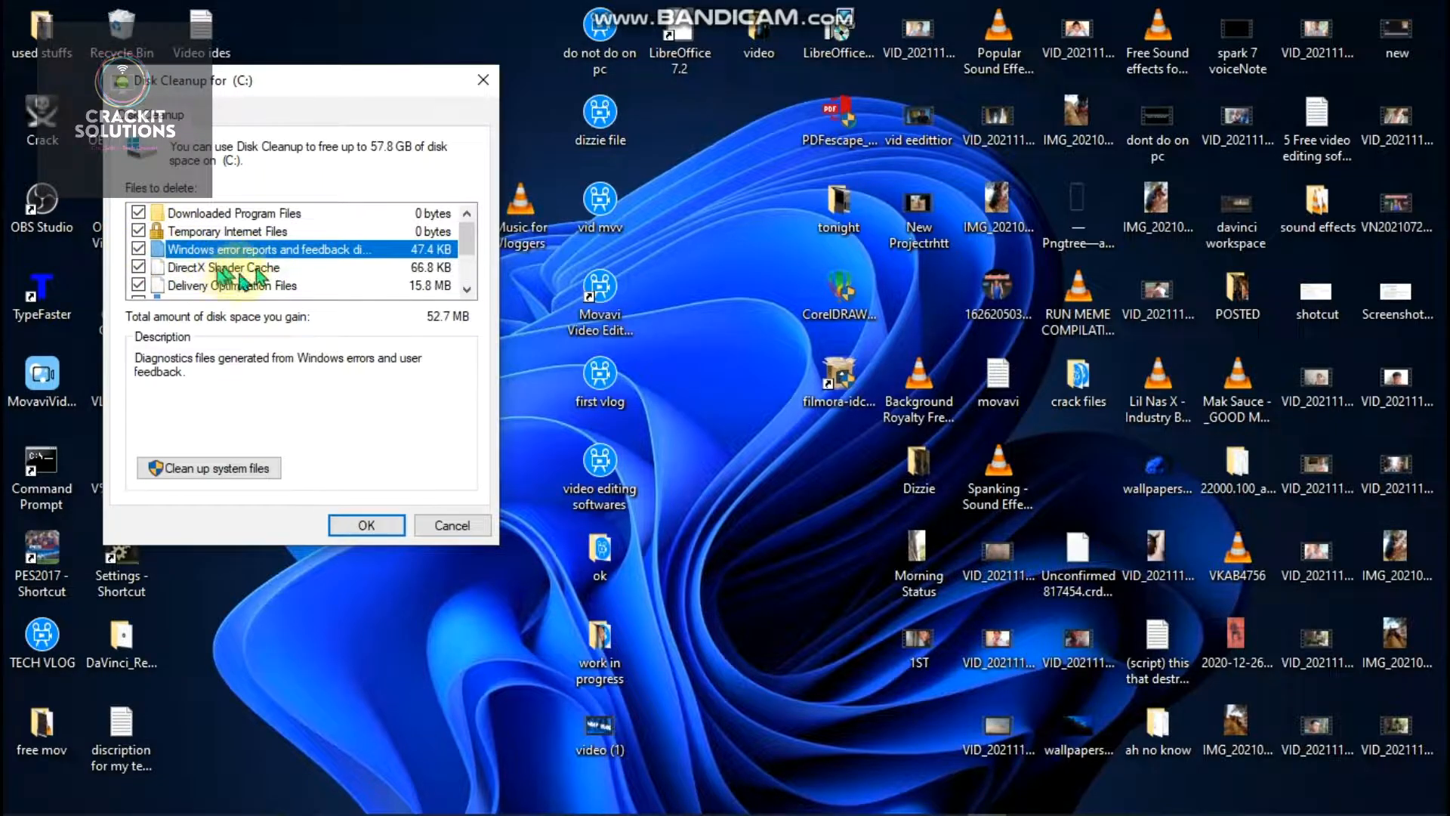
scroll(227, 279, down, 3)
scroll(204, 257, up, 3)
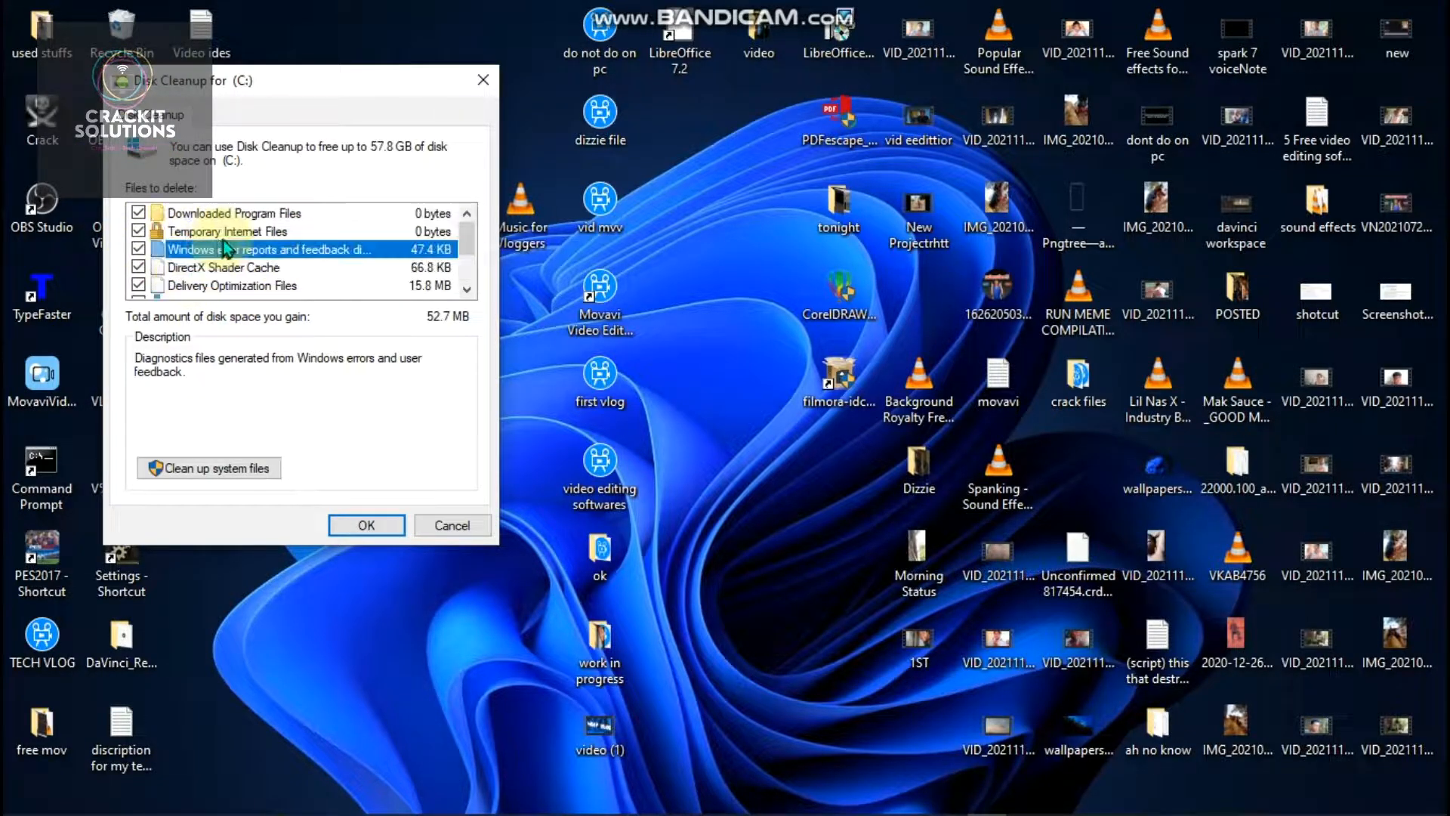
scroll(234, 249, down, 3)
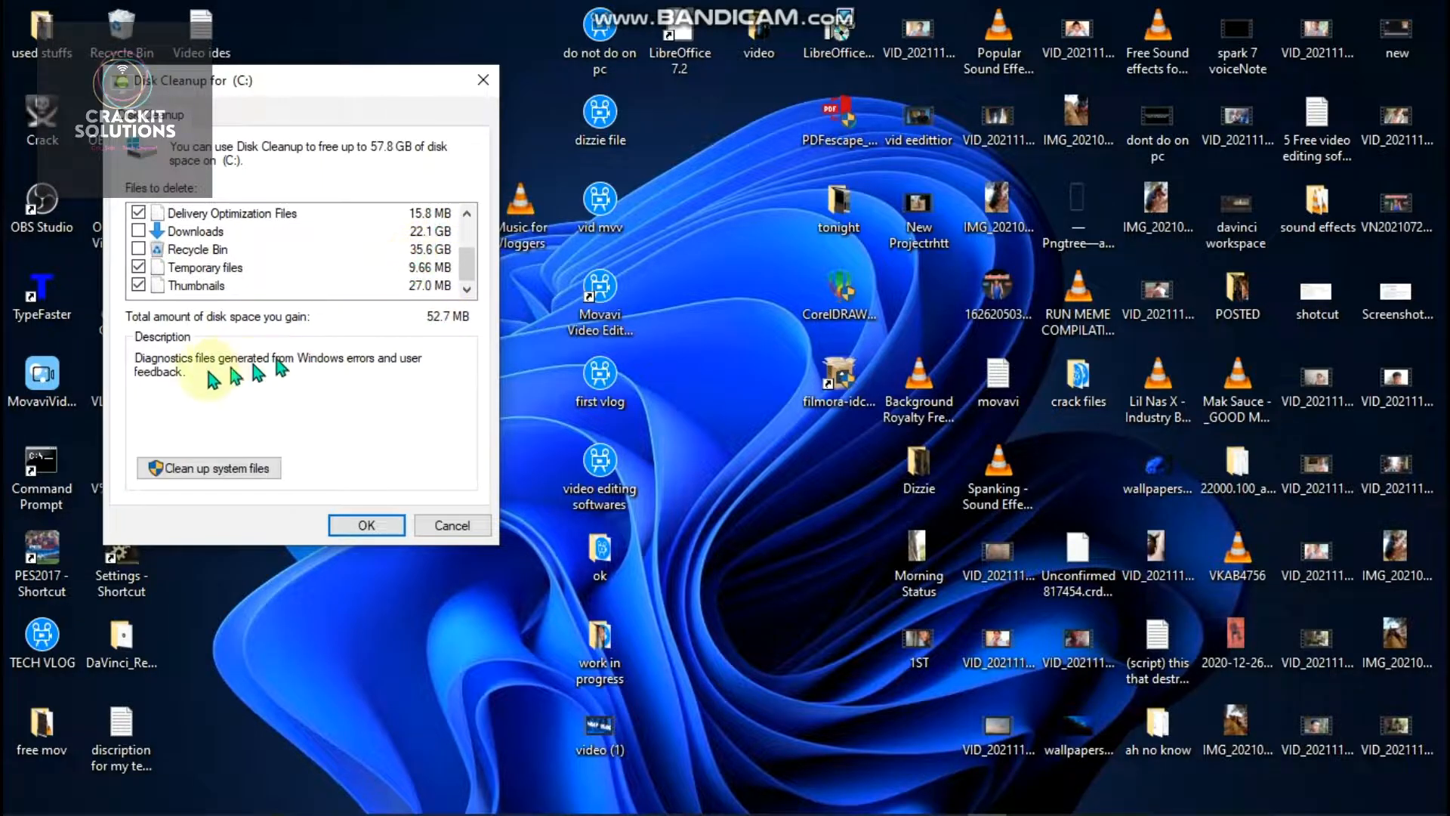
click(364, 526)
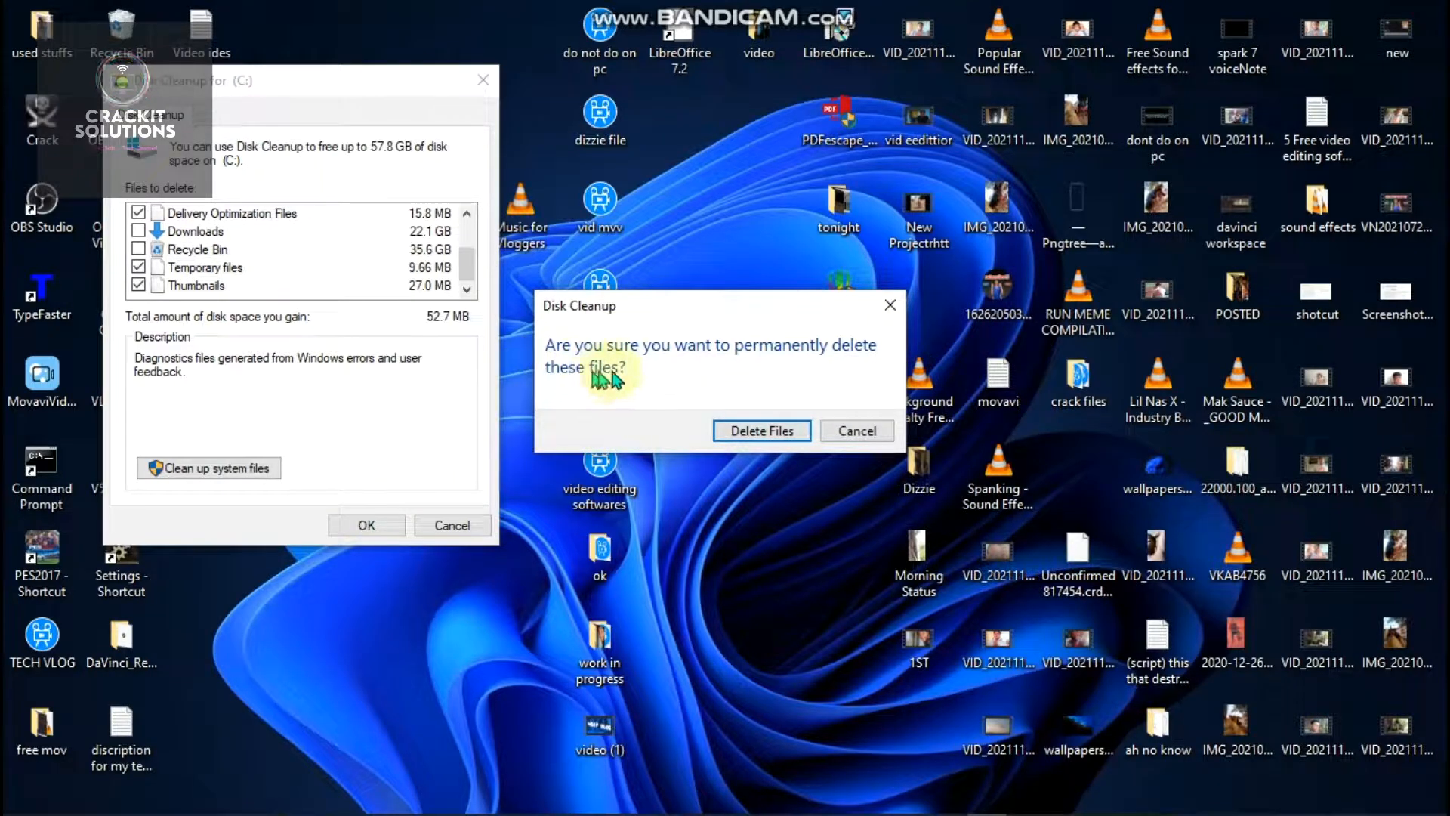
click(728, 432)
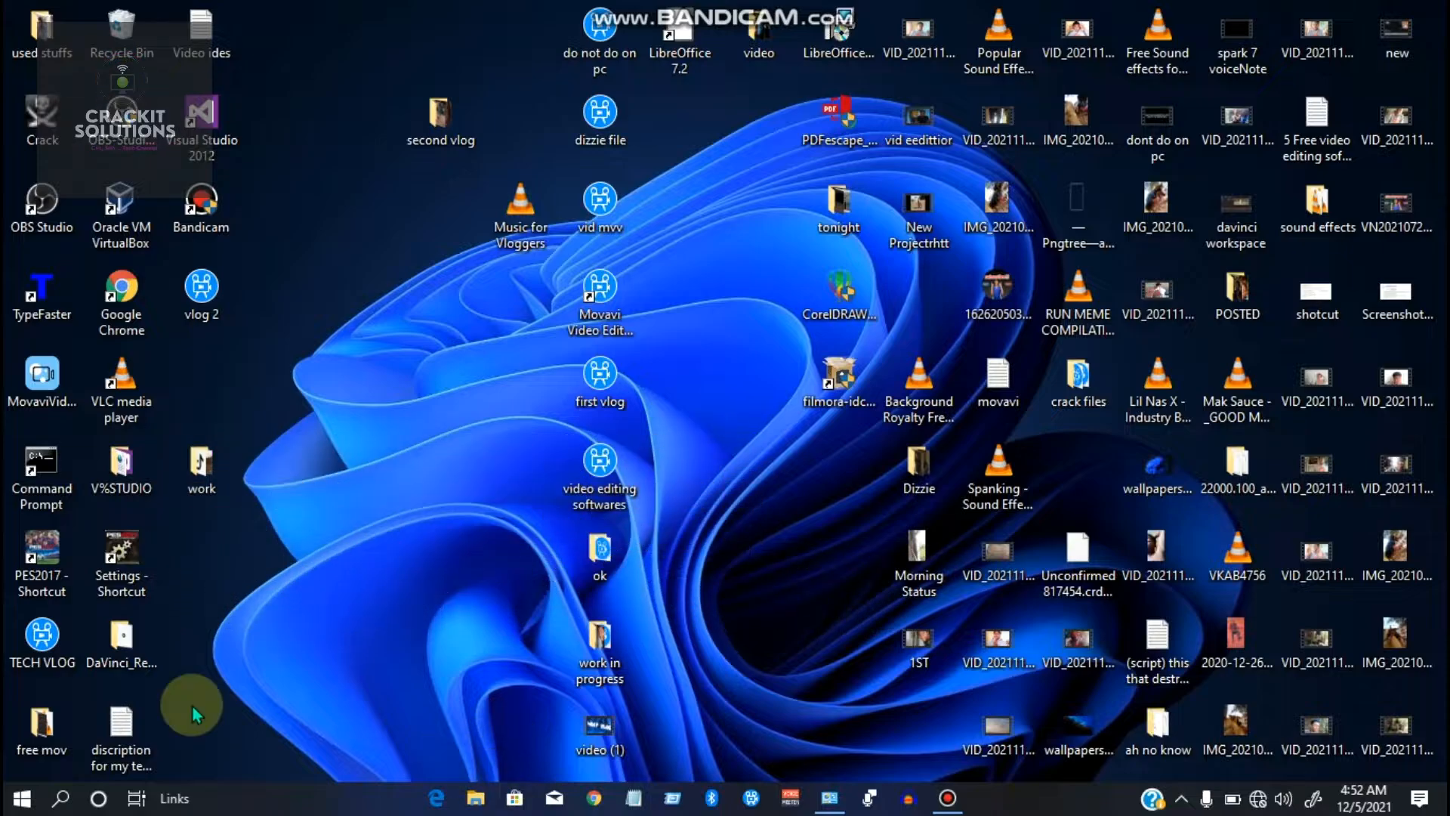
right_click(18, 804)
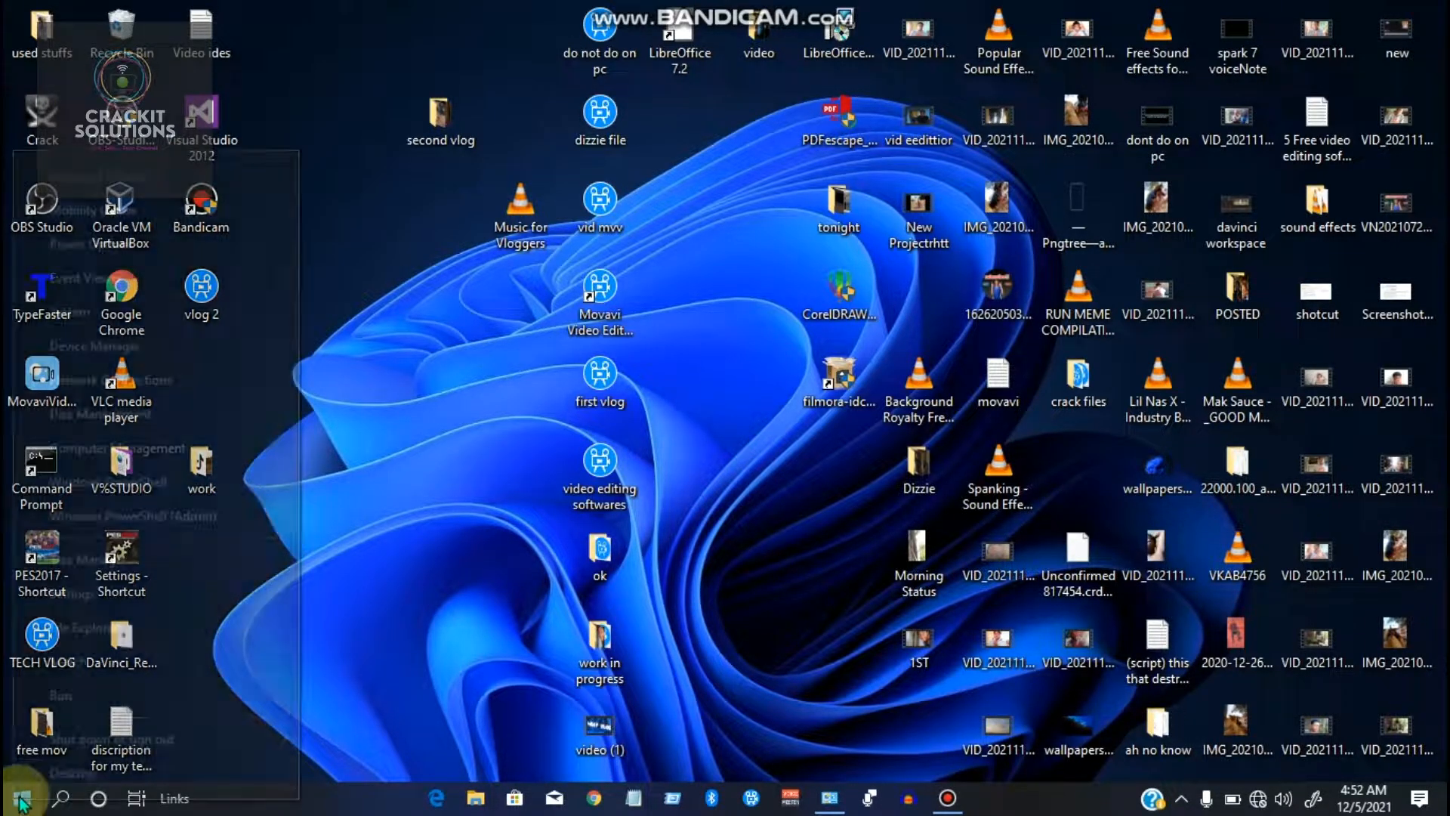
click(23, 804)
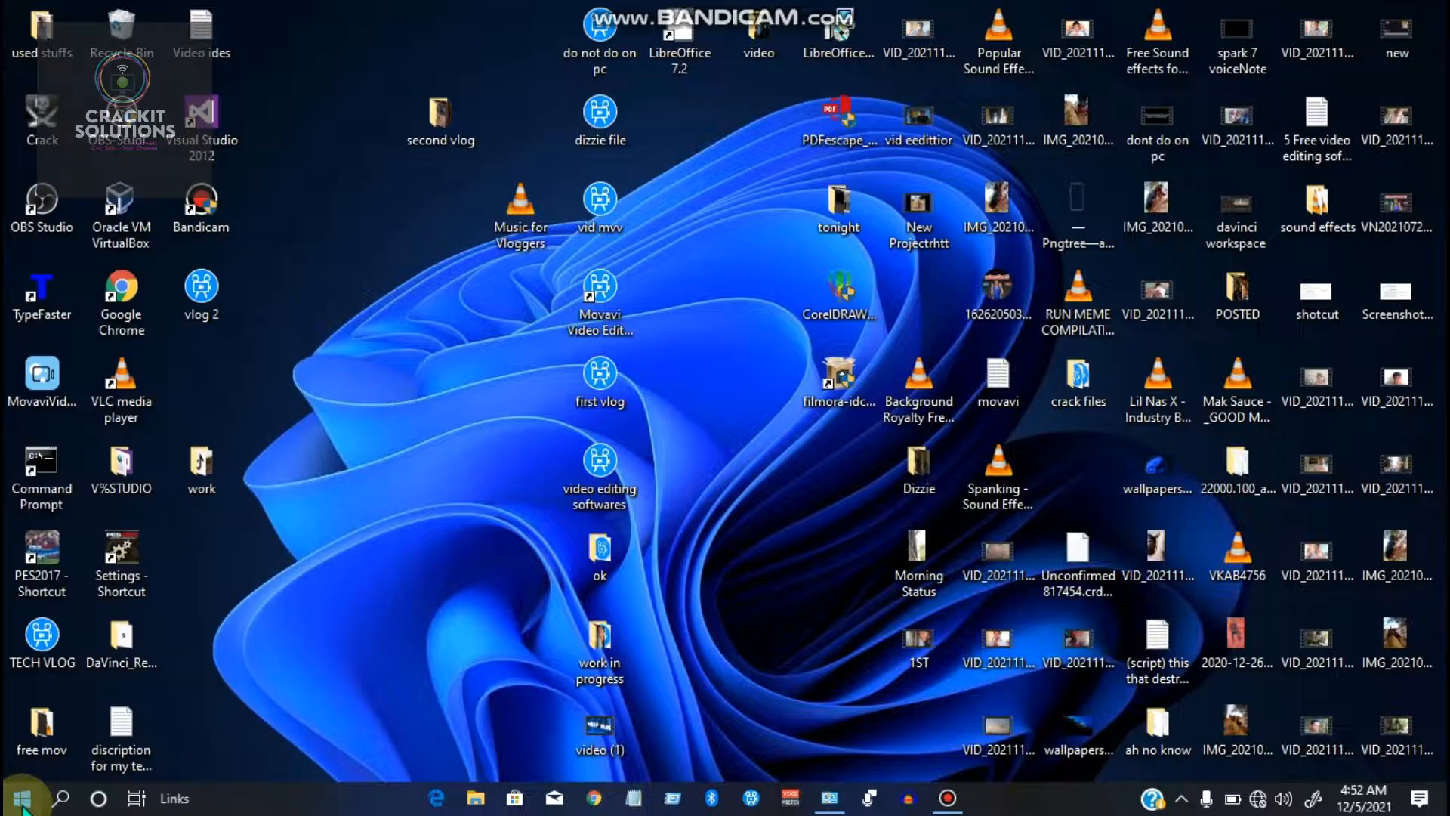
right_click(22, 805)
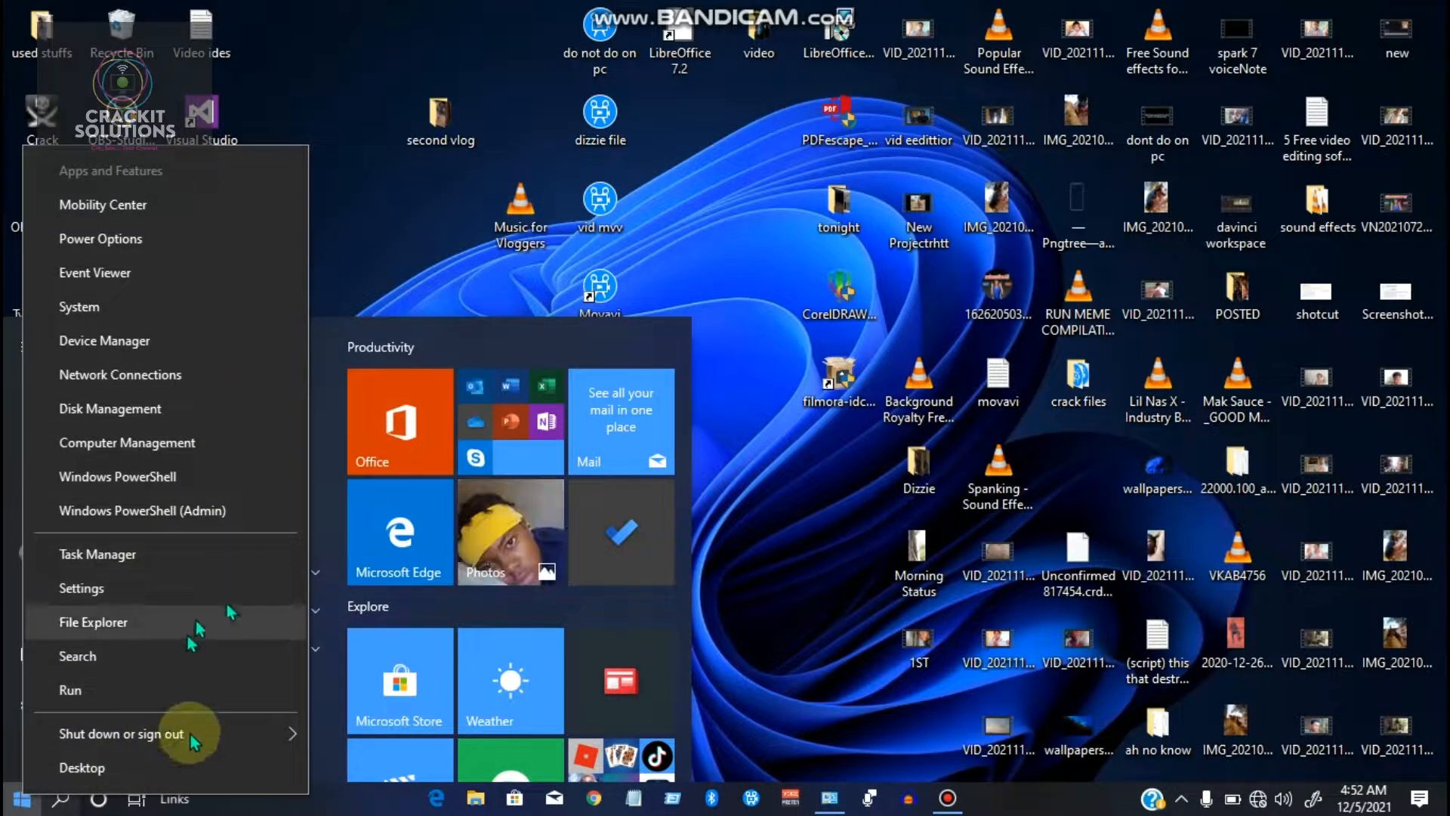
click(10, 805)
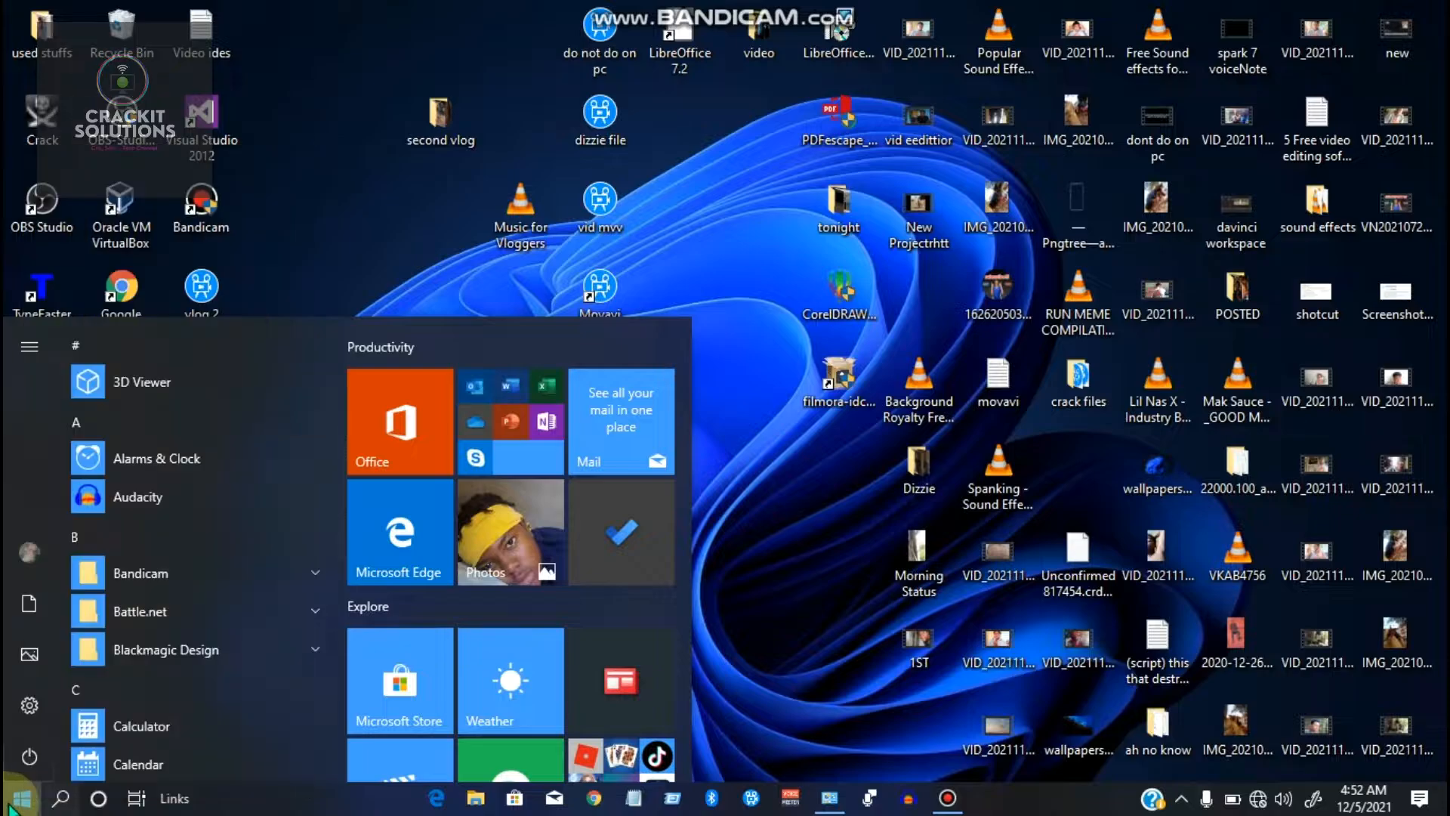
click(61, 798)
text(ru)
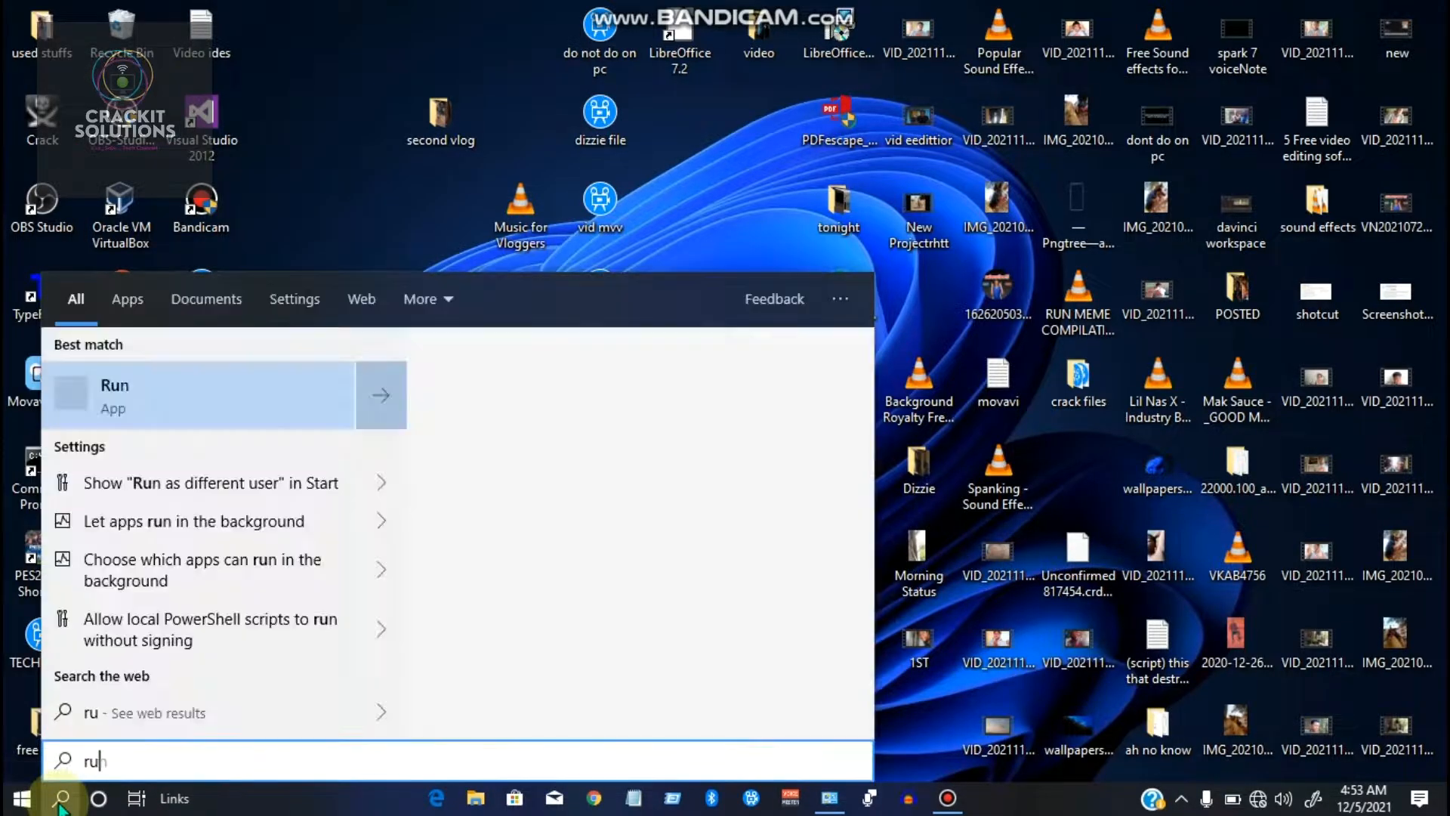
text(n)
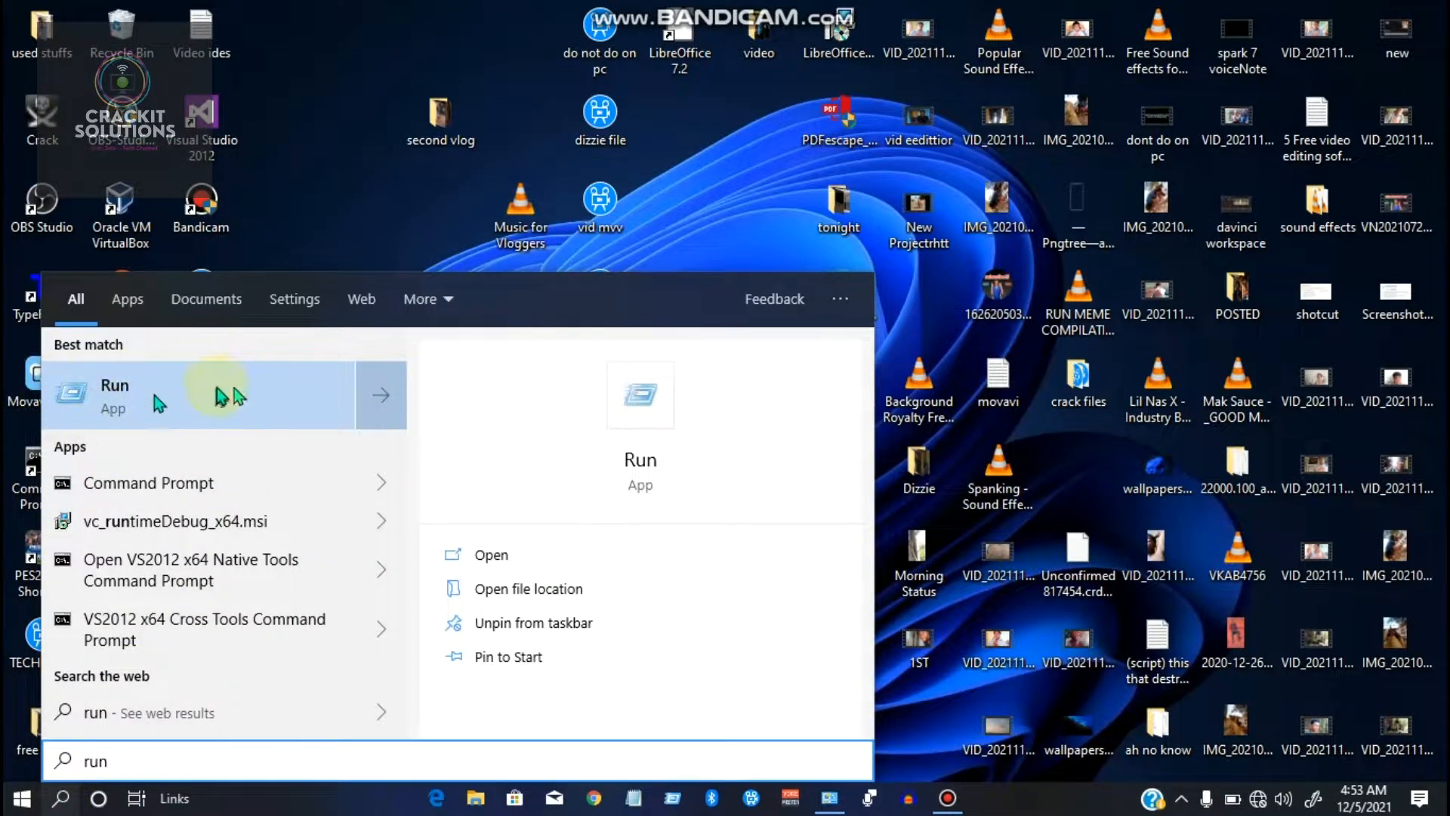
click(9, 806)
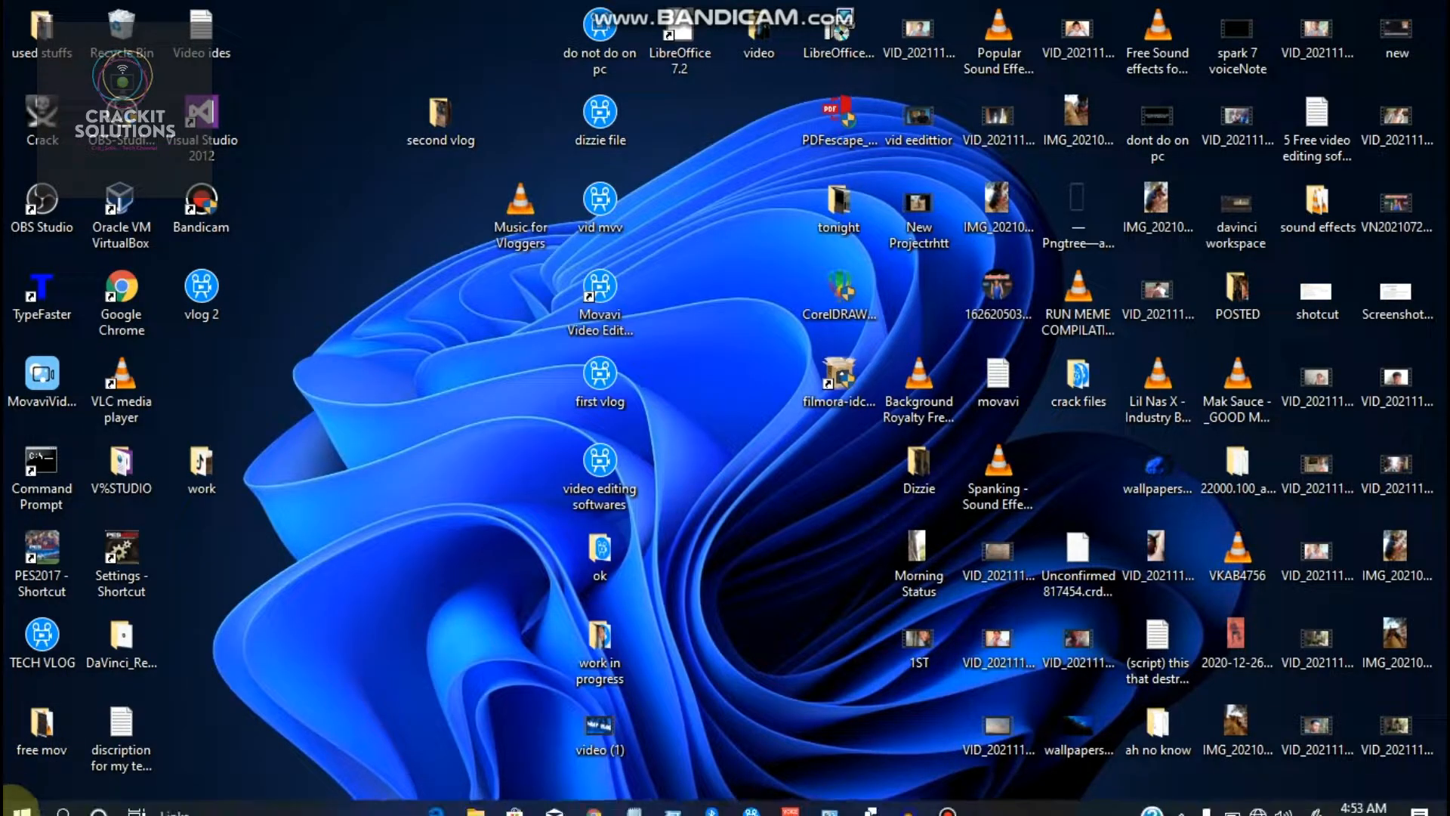
- Open the Run dialog and execute WSreset.exe to clear the Microsoft Store cache
right_click(21, 799)
click(85, 698)
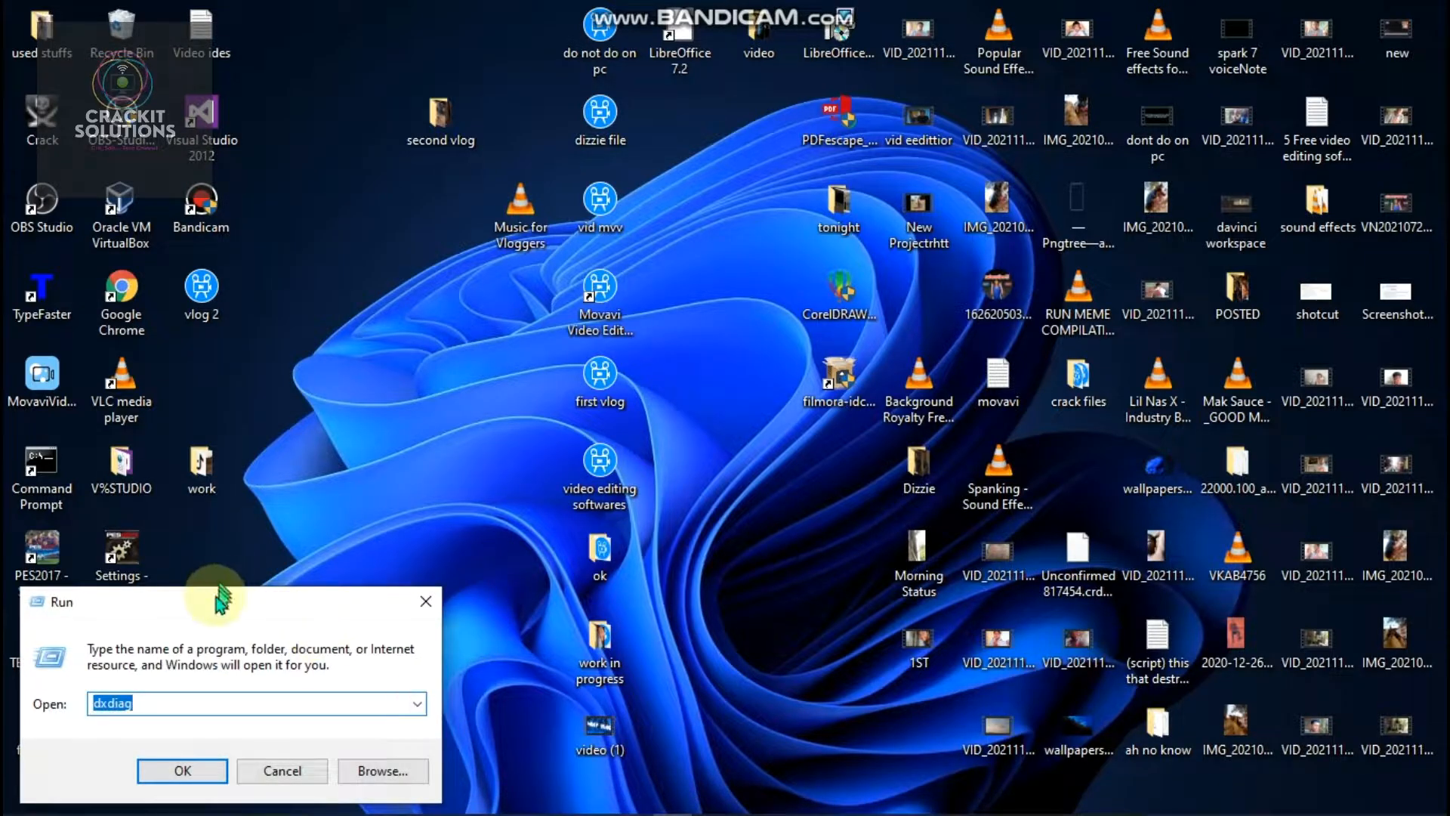
drag(221, 597, 661, 204)
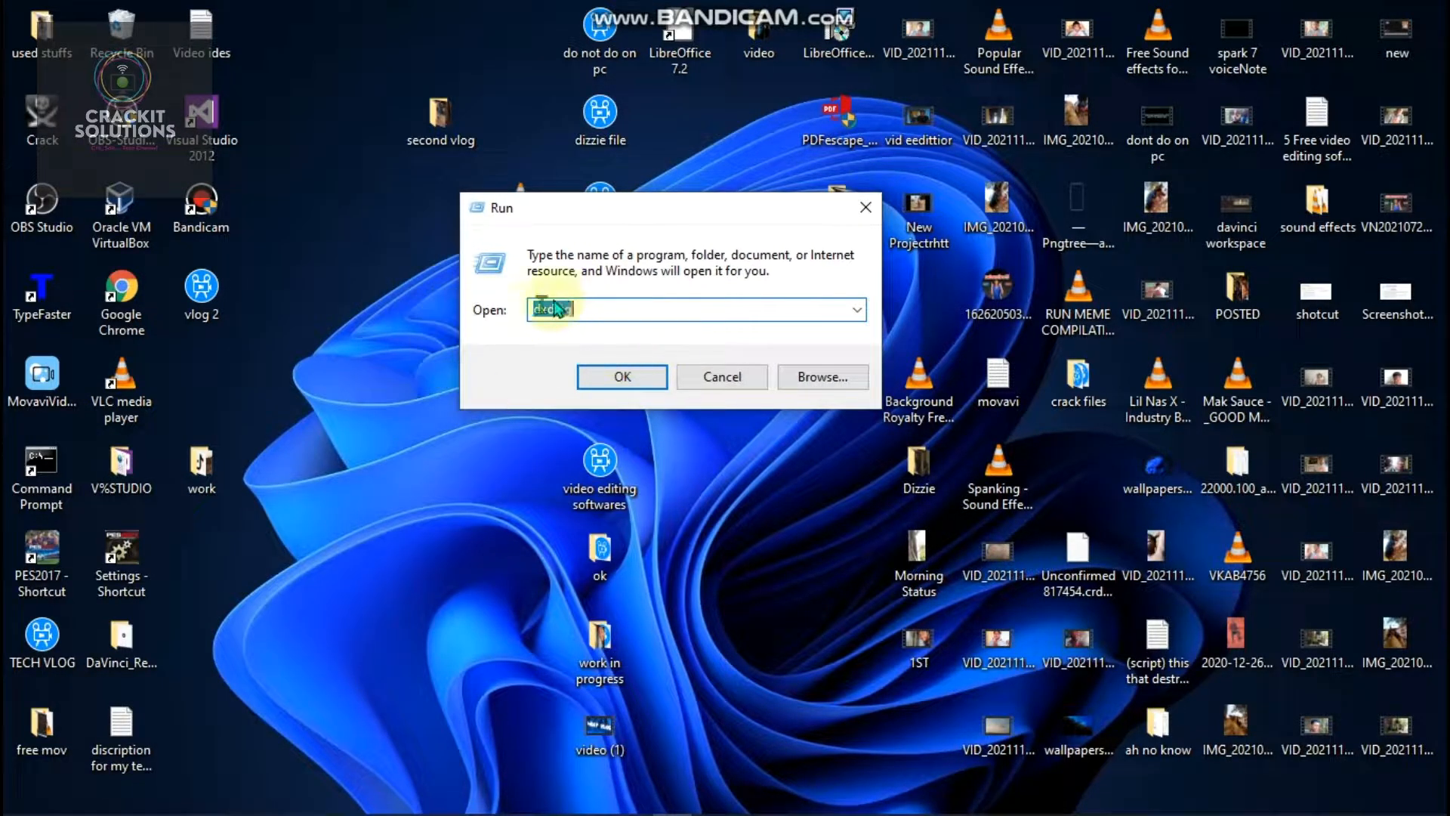
key(BackSpace)
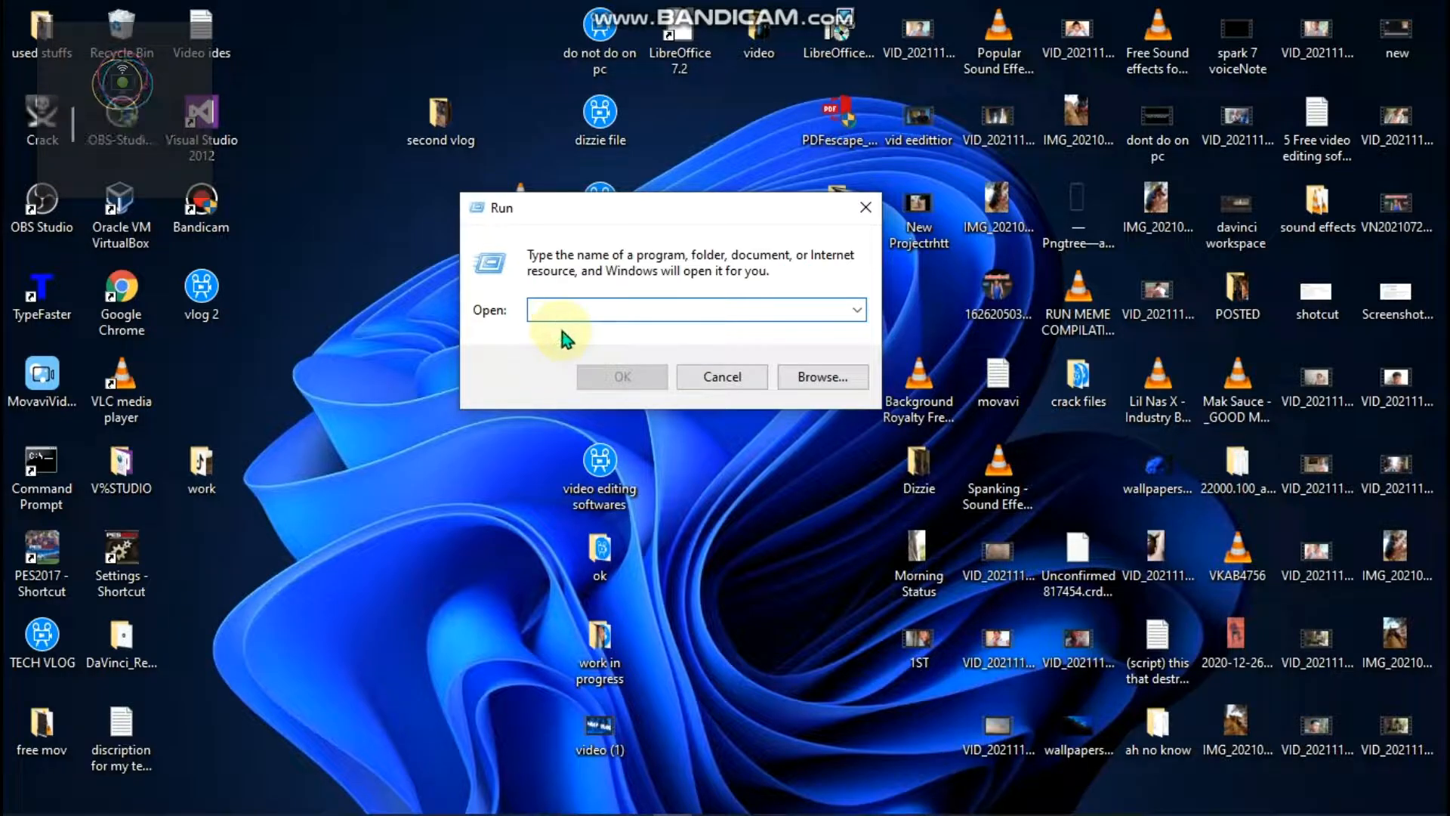
text(WS)
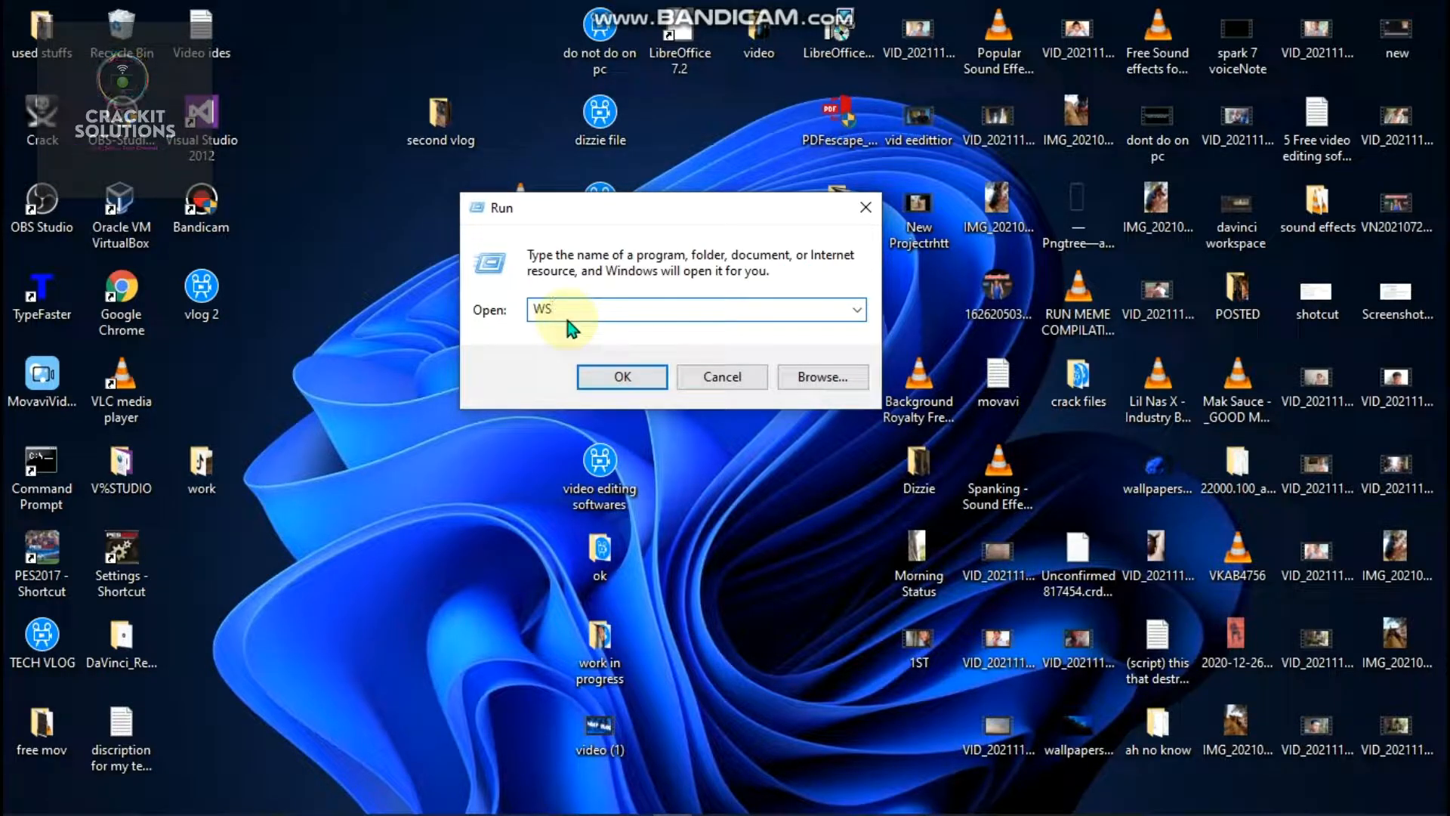
text(reset)
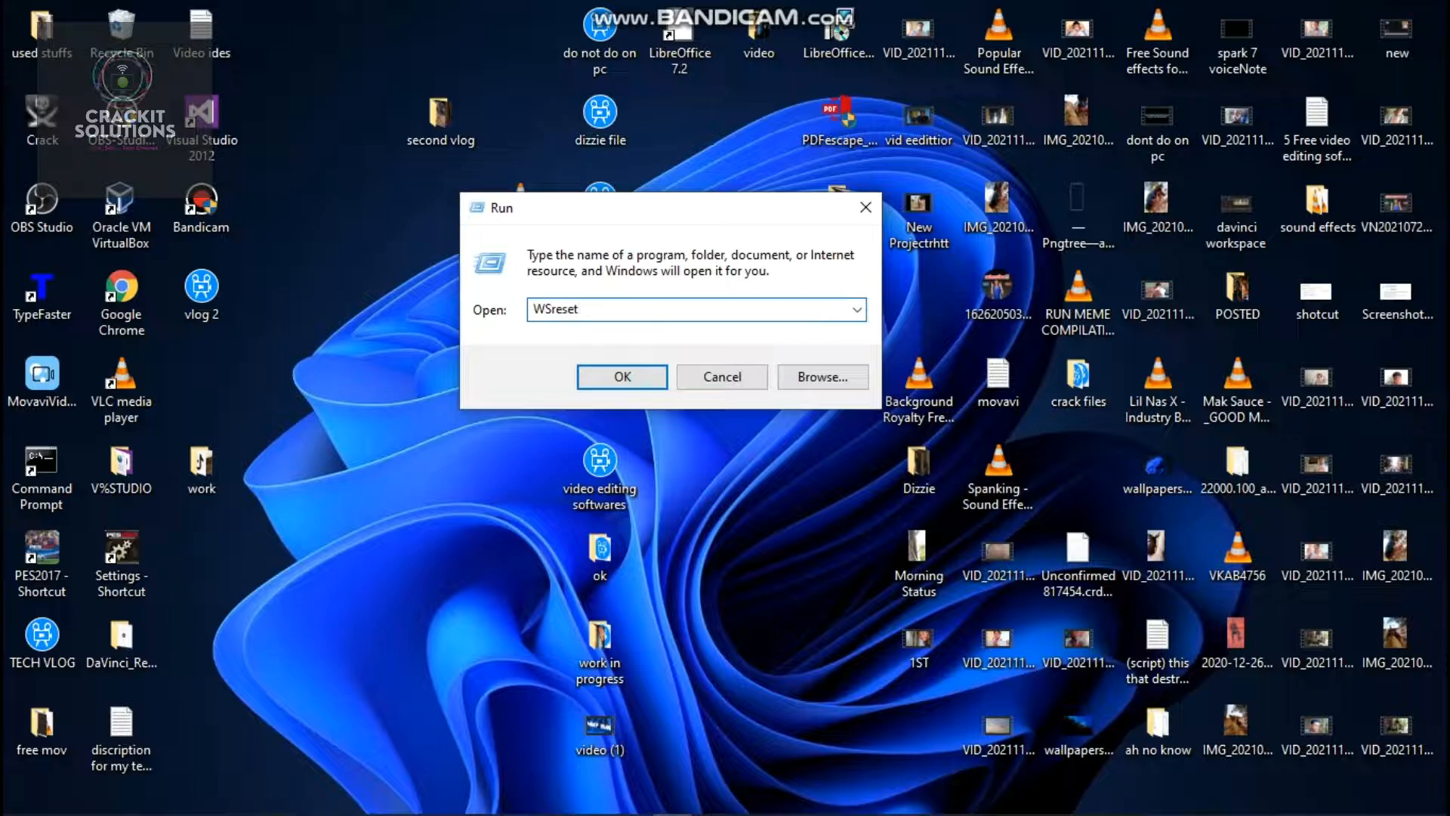
text(.exe)
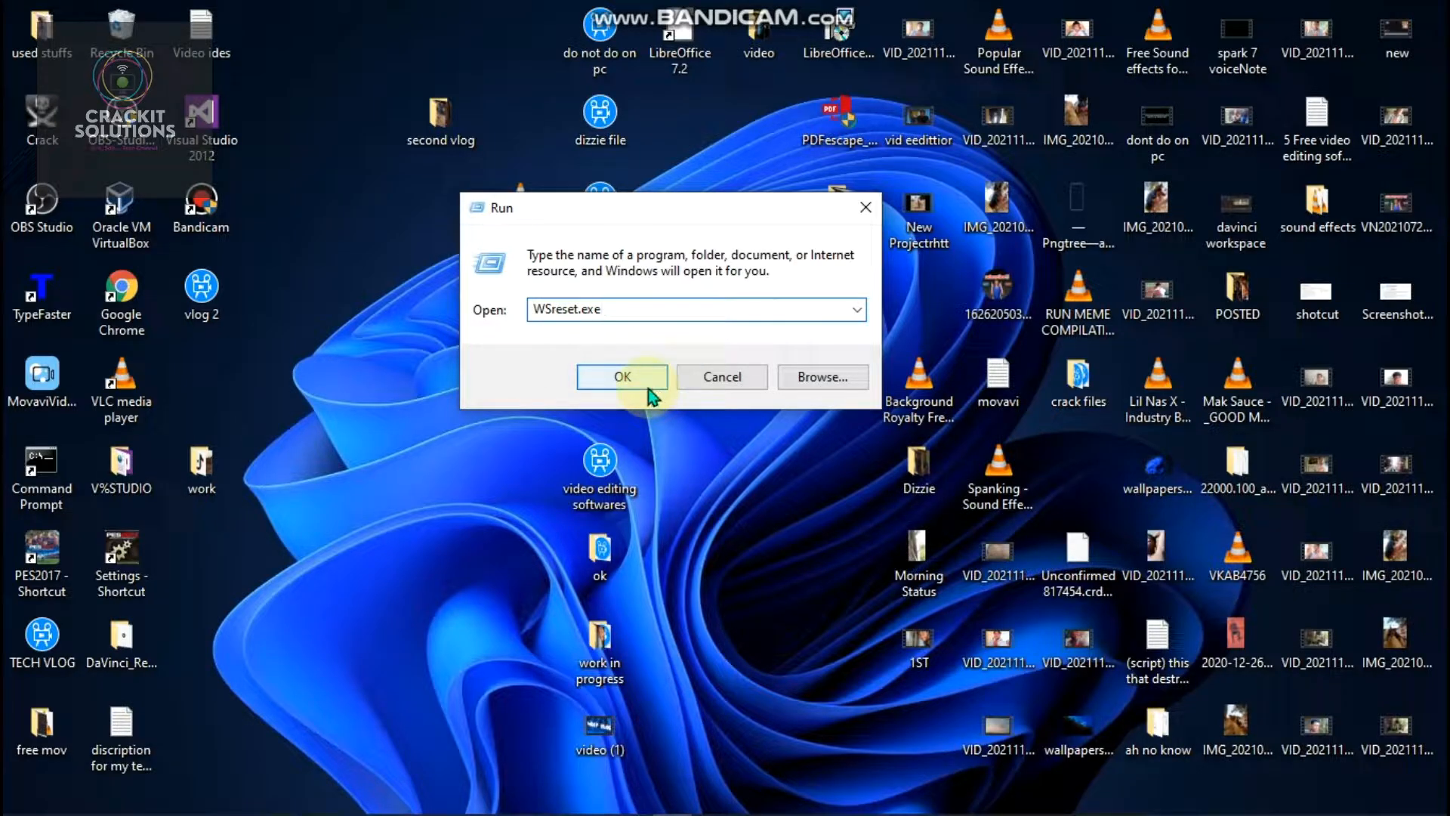
click(622, 375)
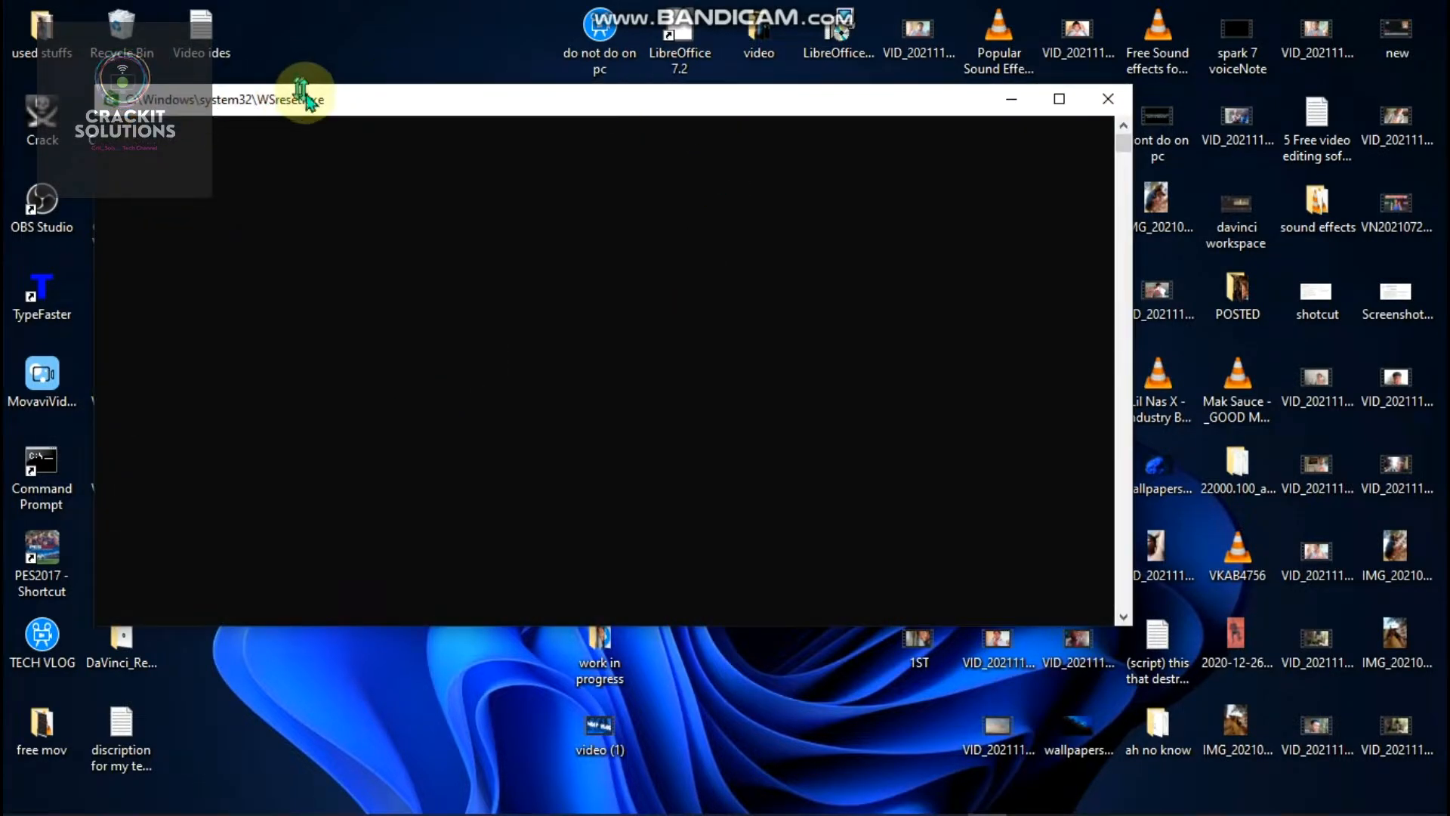
drag(300, 92, 381, 118)
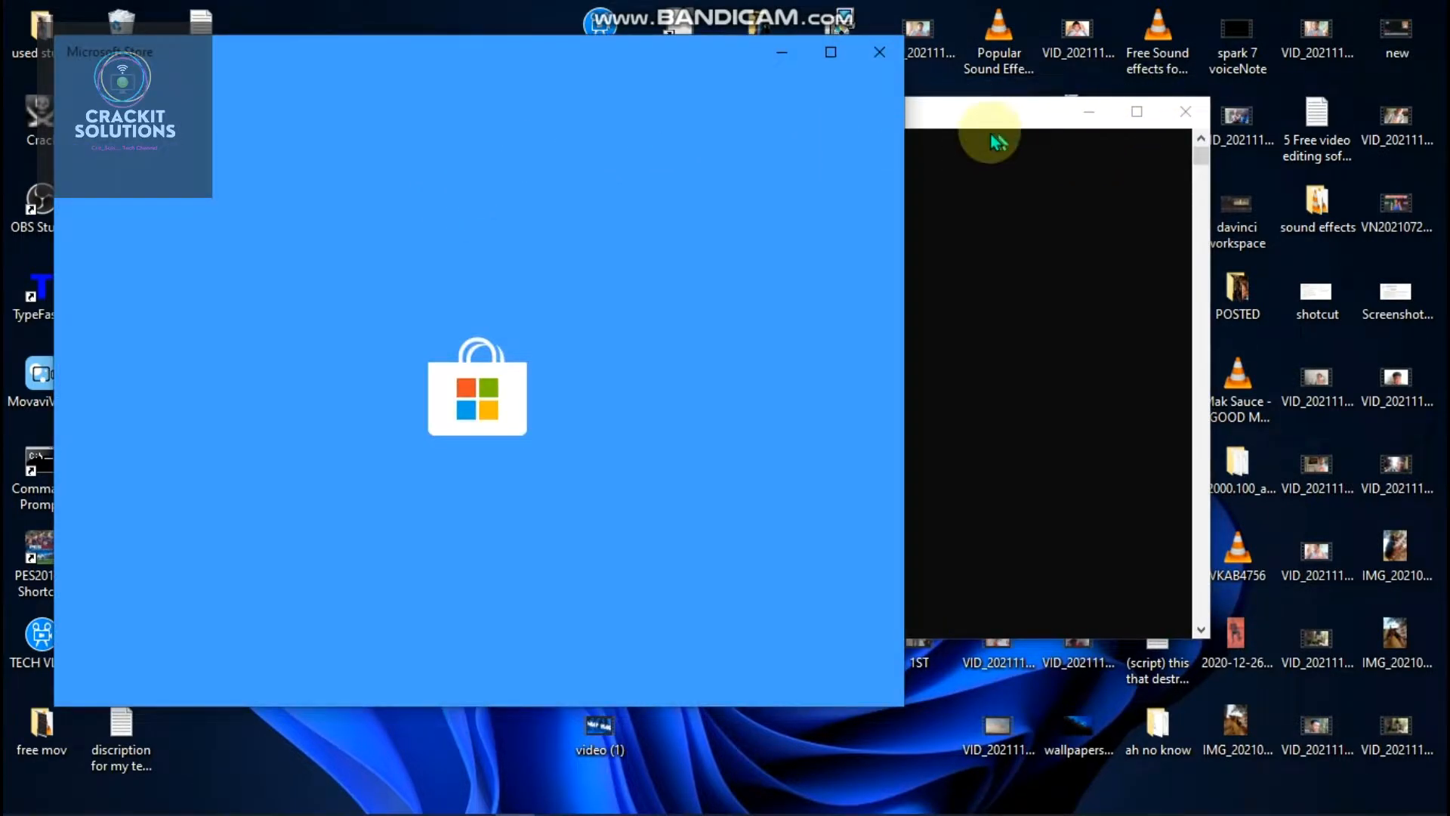
click(971, 118)
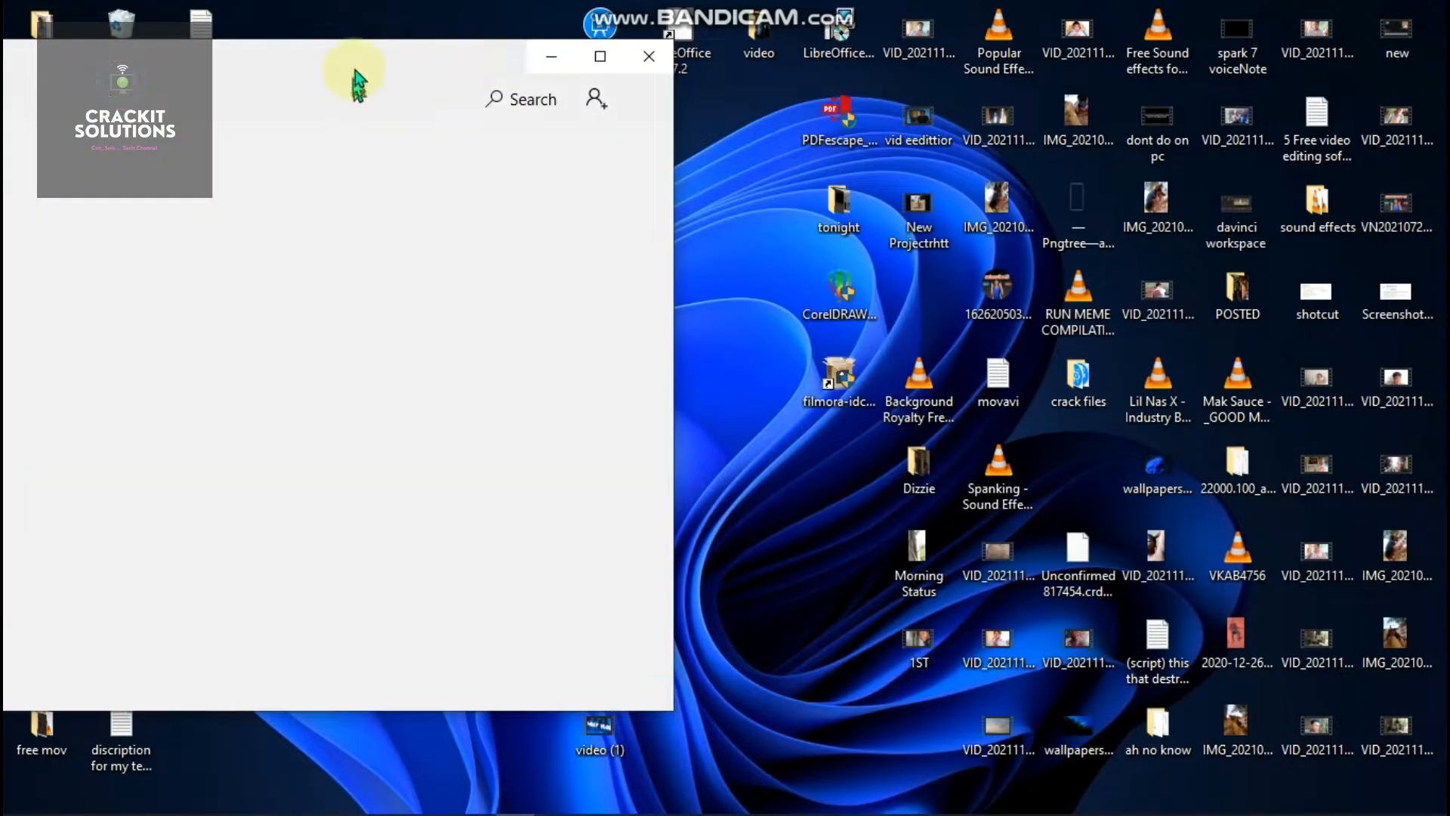
drag(358, 83, 742, 66)
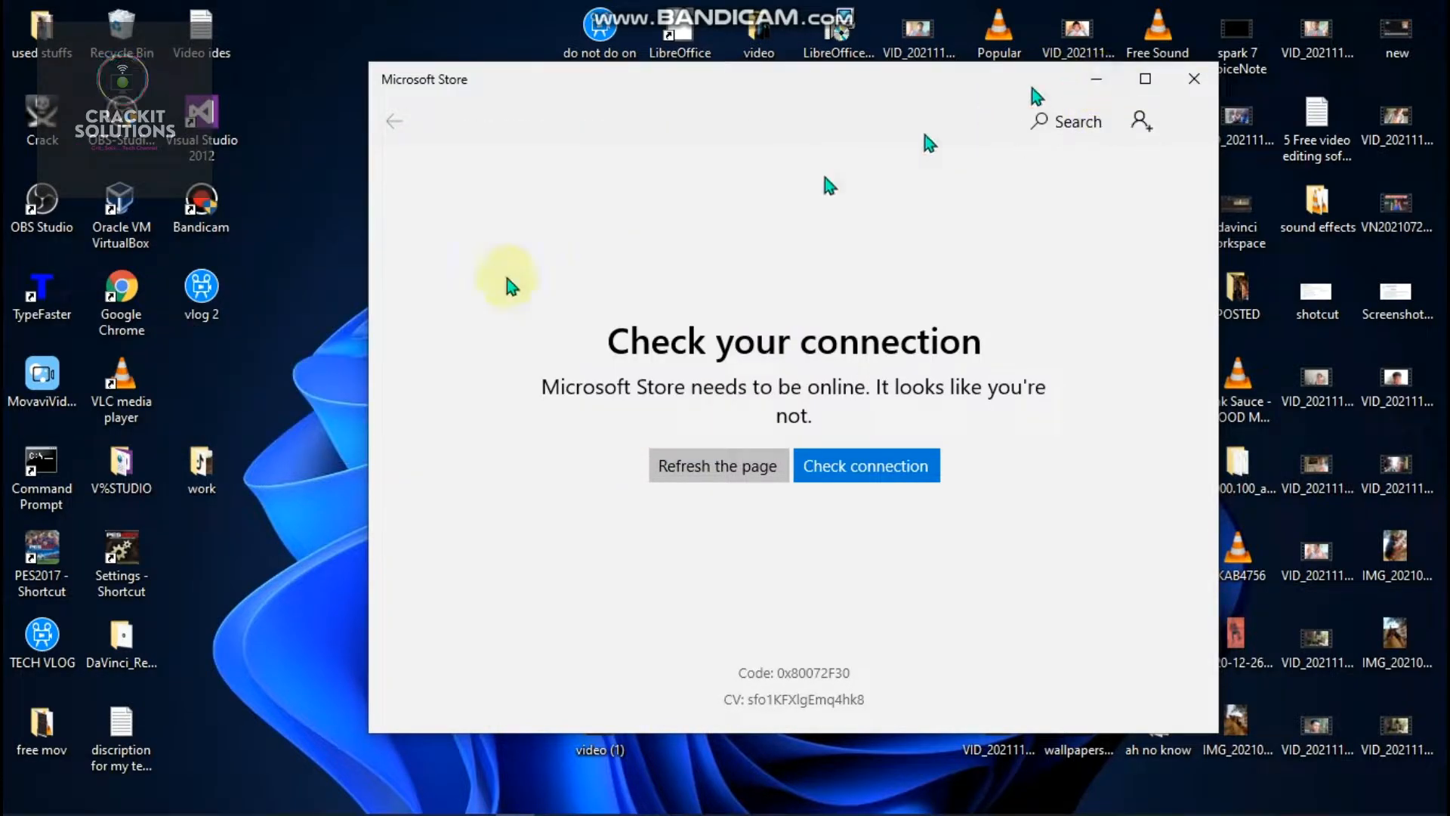
drag(592, 97, 527, 123)
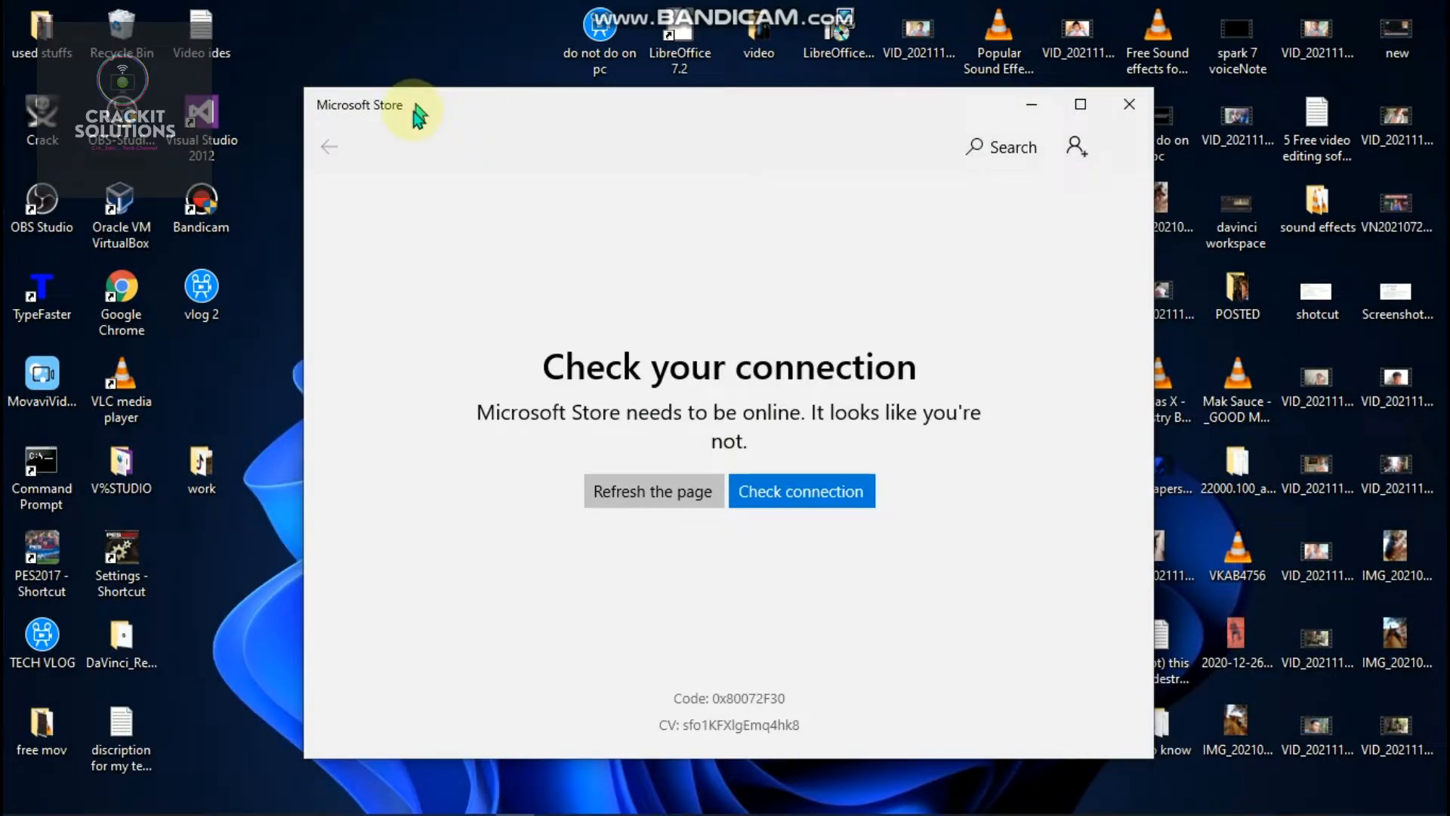
drag(415, 114, 483, 73)
mouse_move(438, 135)
mouse_down()
mouse_move(466, 98)
mouse_move(460, 124)
mouse_up()
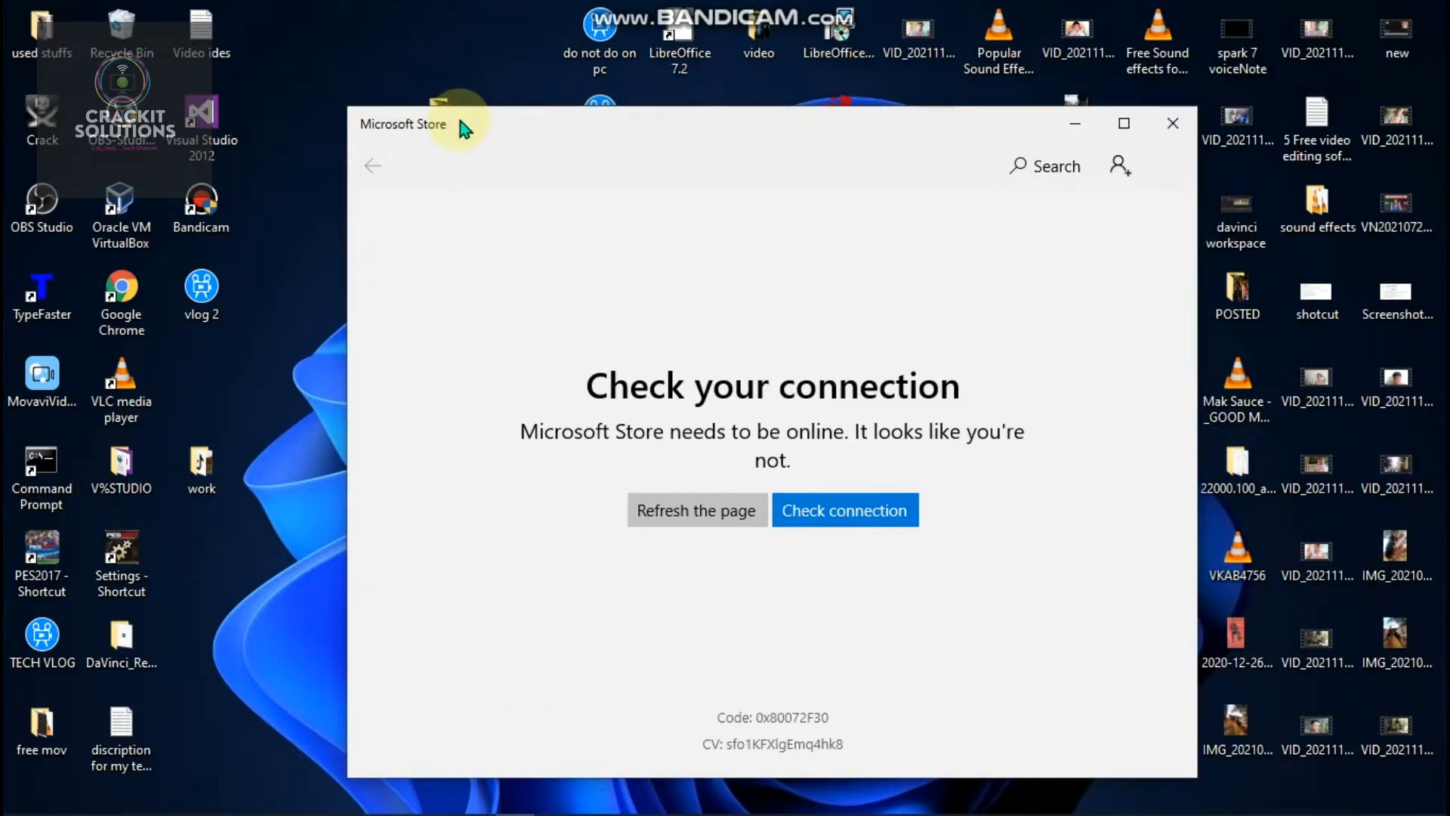
- Close the Microsoft Store window, search Windows for "settings" and open the Settings app
click(1169, 126)
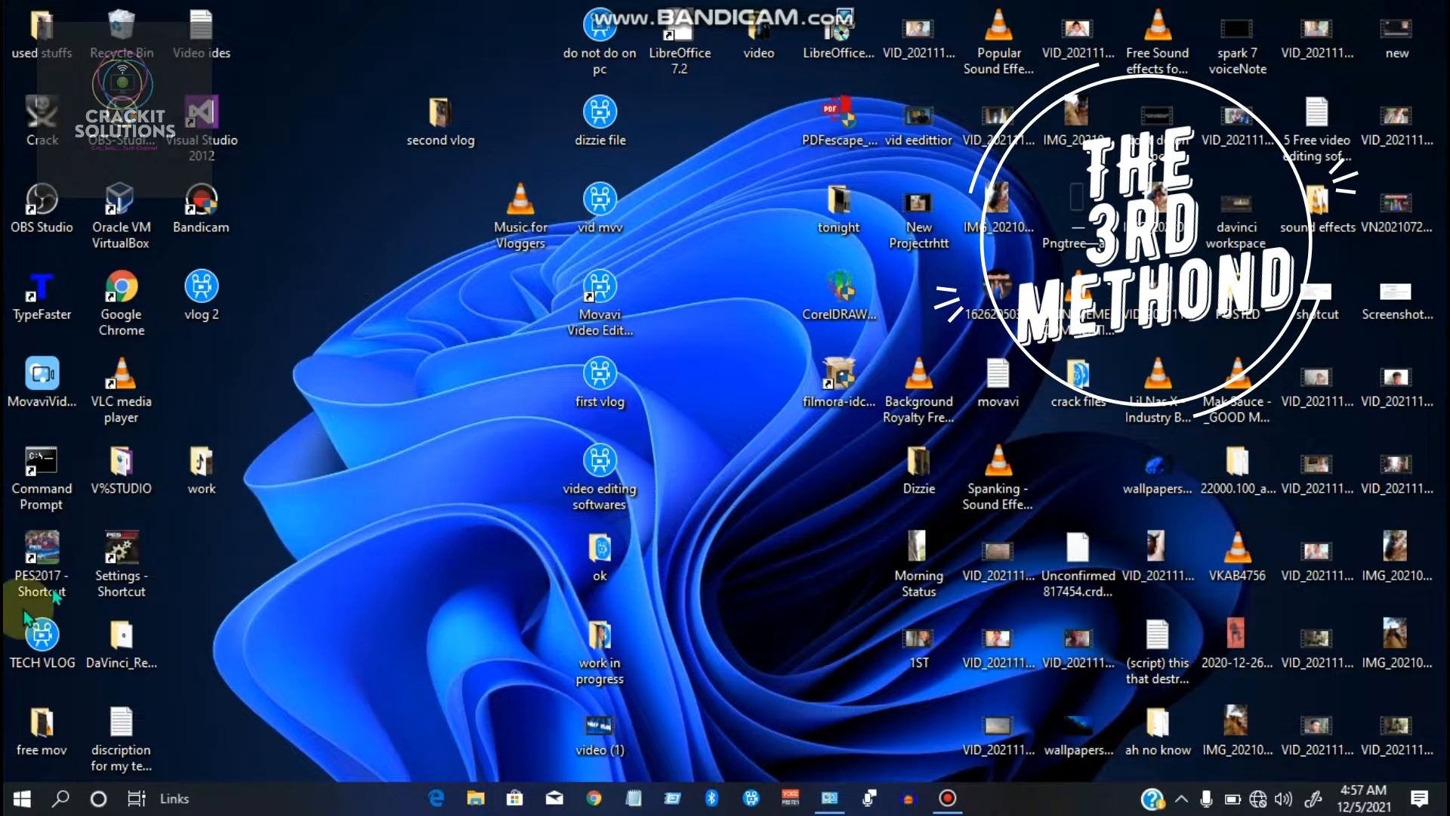
click(7, 802)
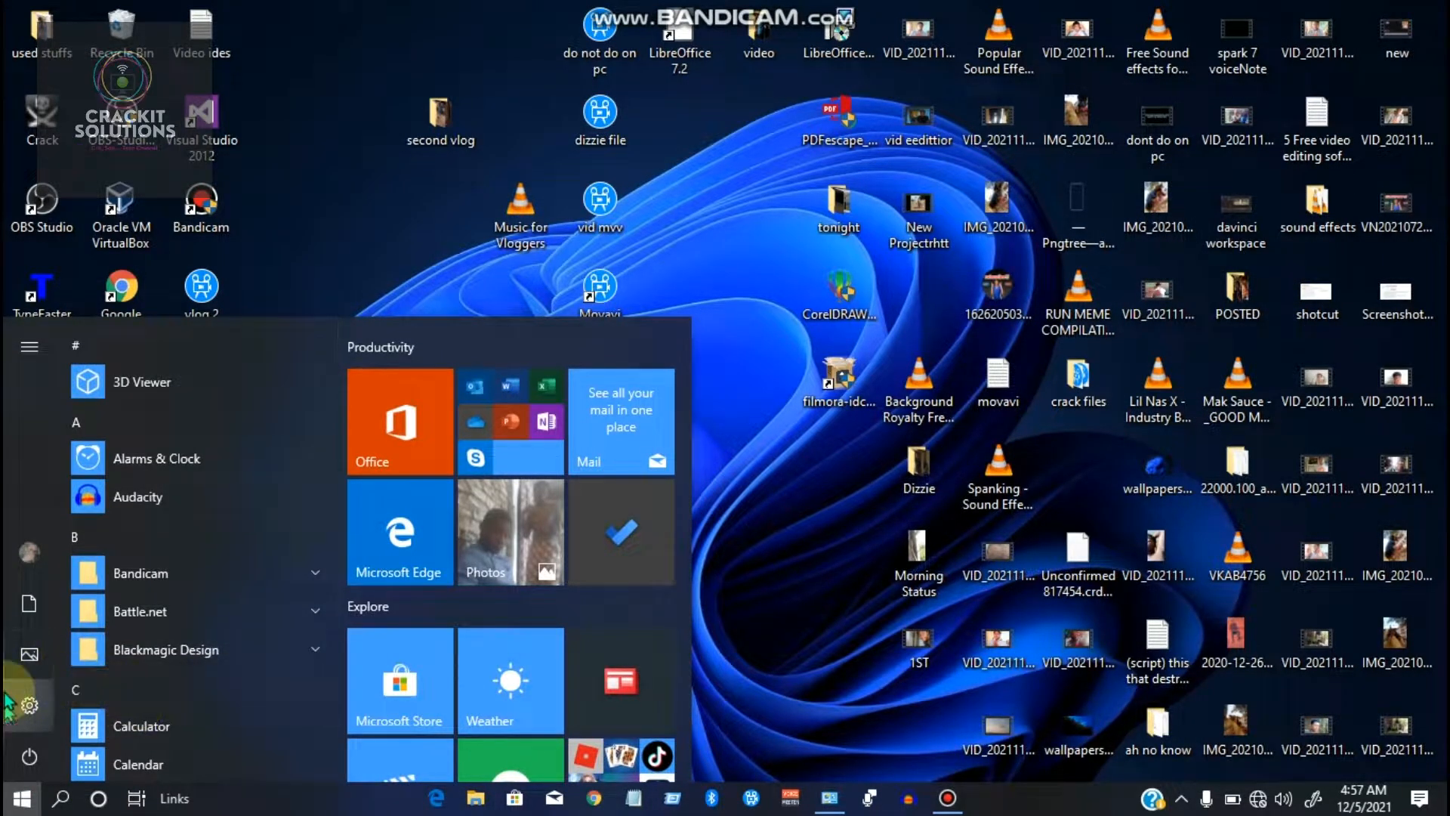
mouse_move(6, 694)
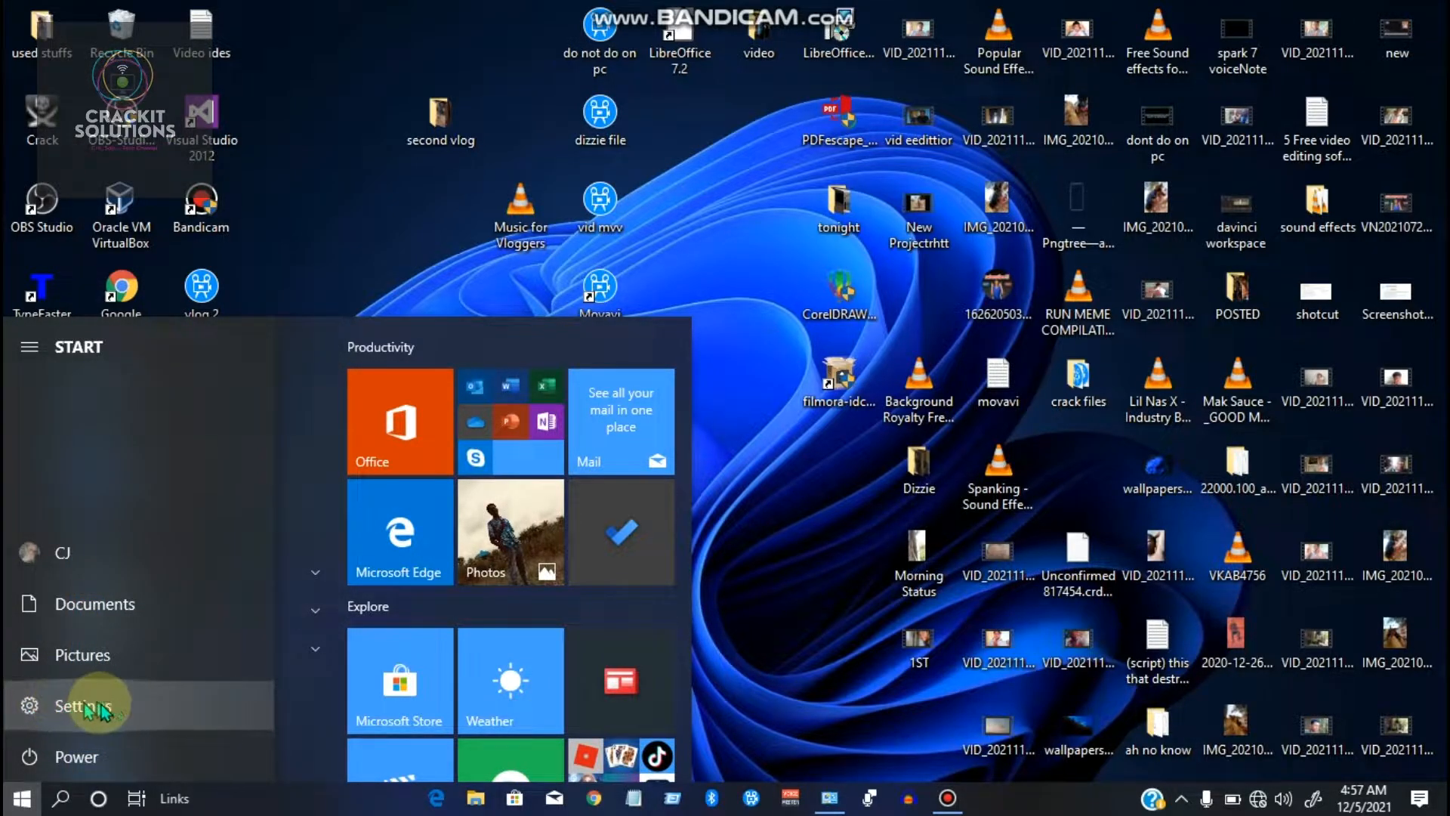
click(62, 798)
text(settinh)
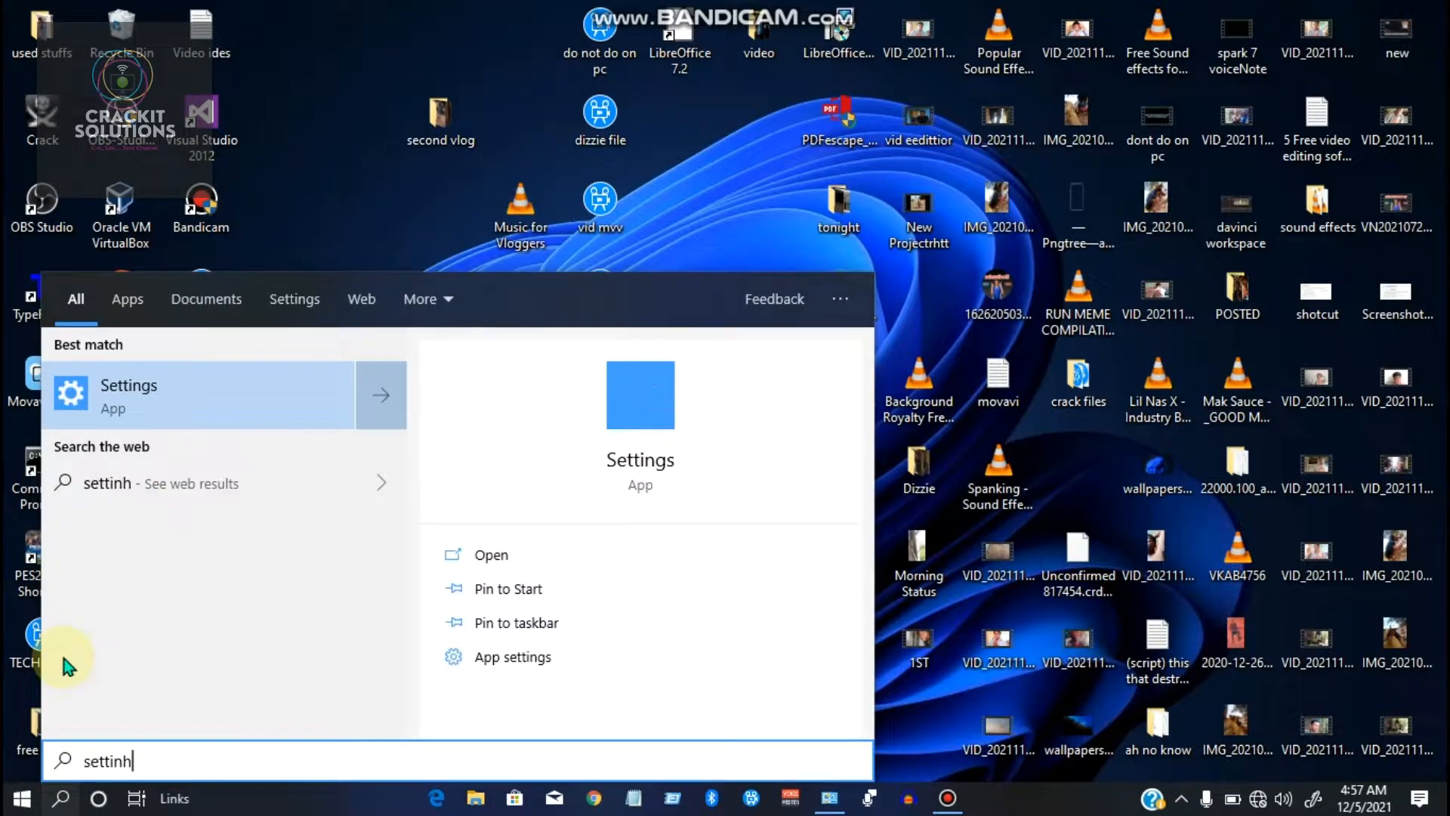
key(BackSpace)
text(gs)
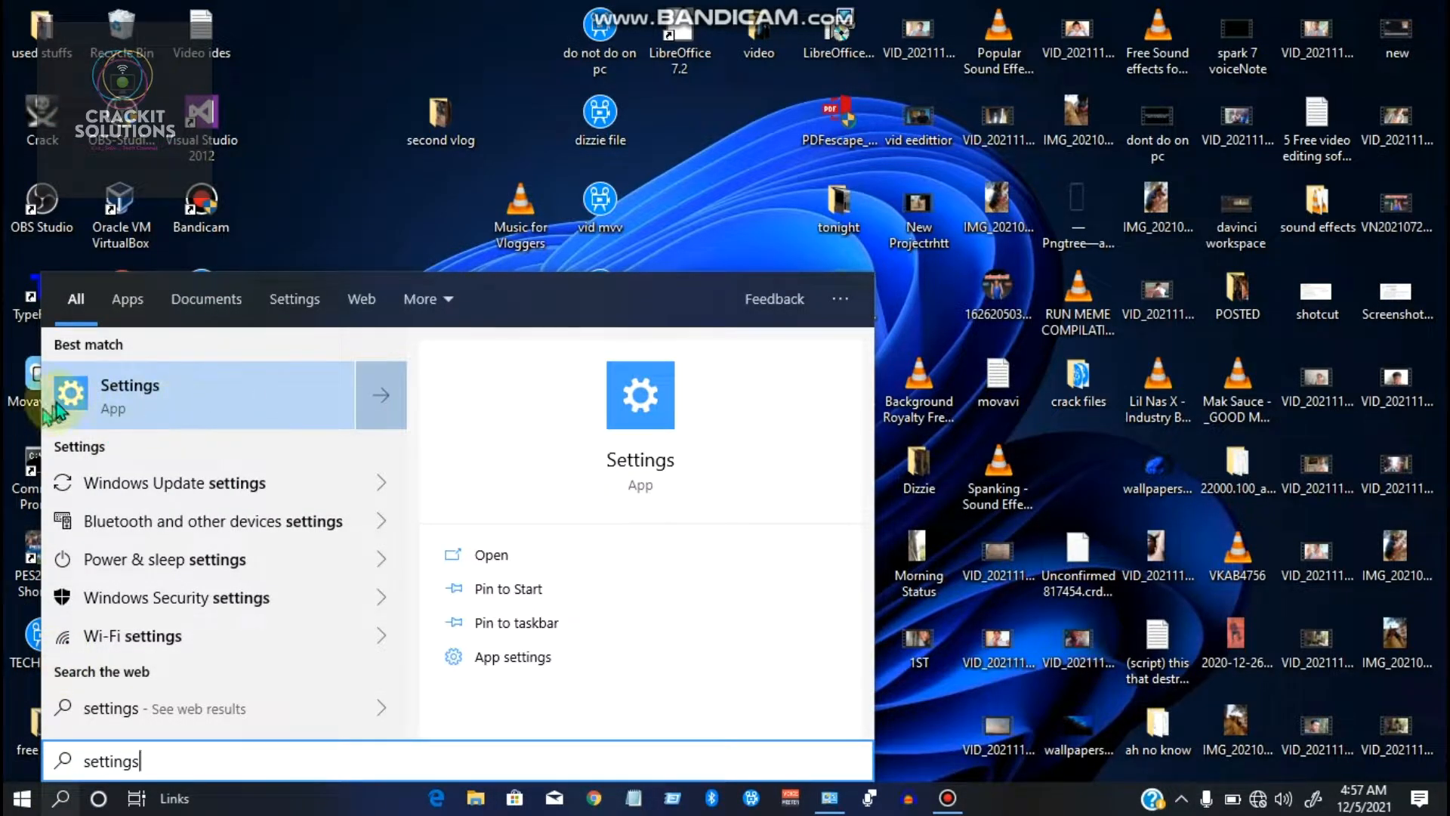
click(293, 399)
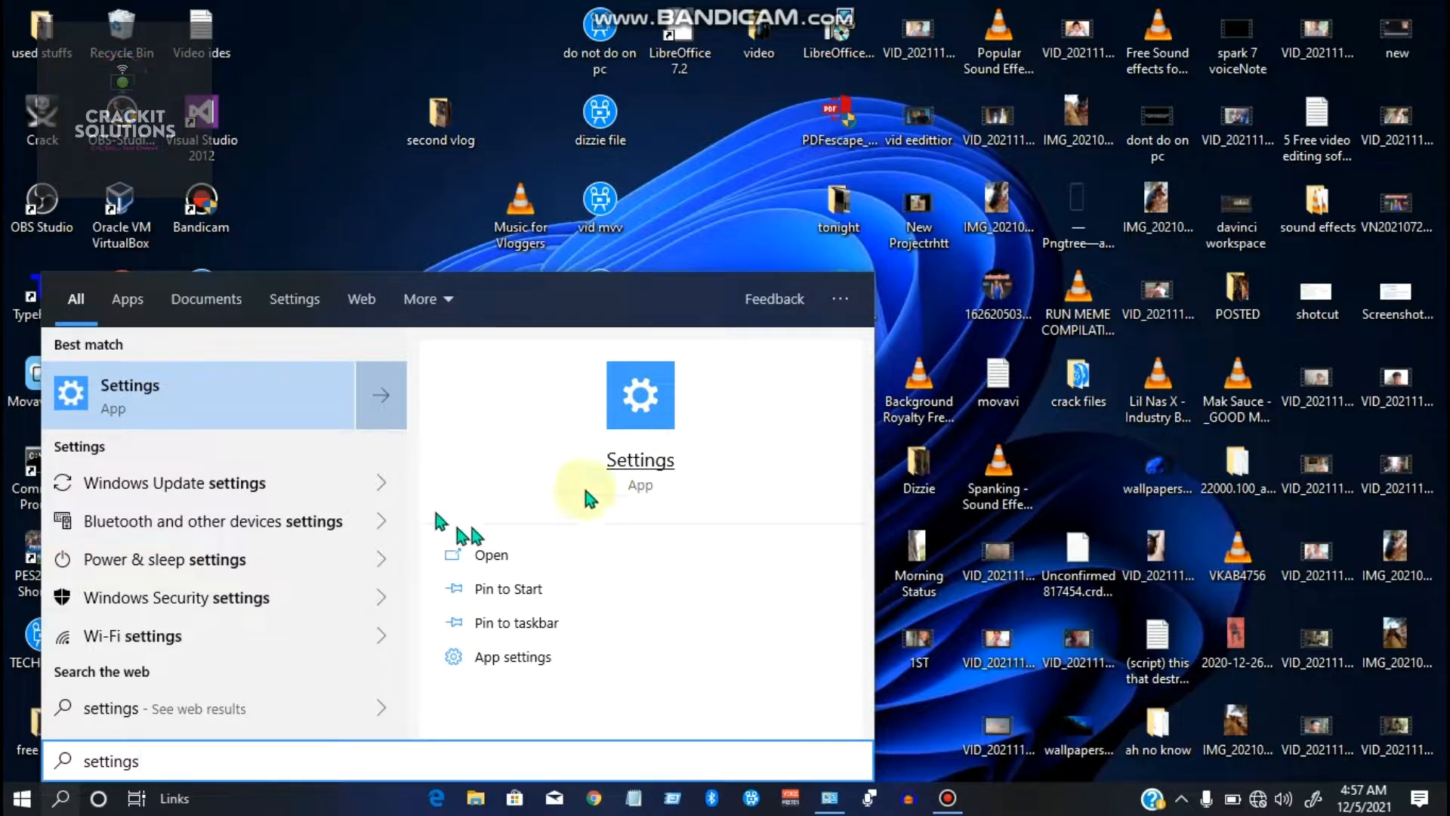
click(484, 557)
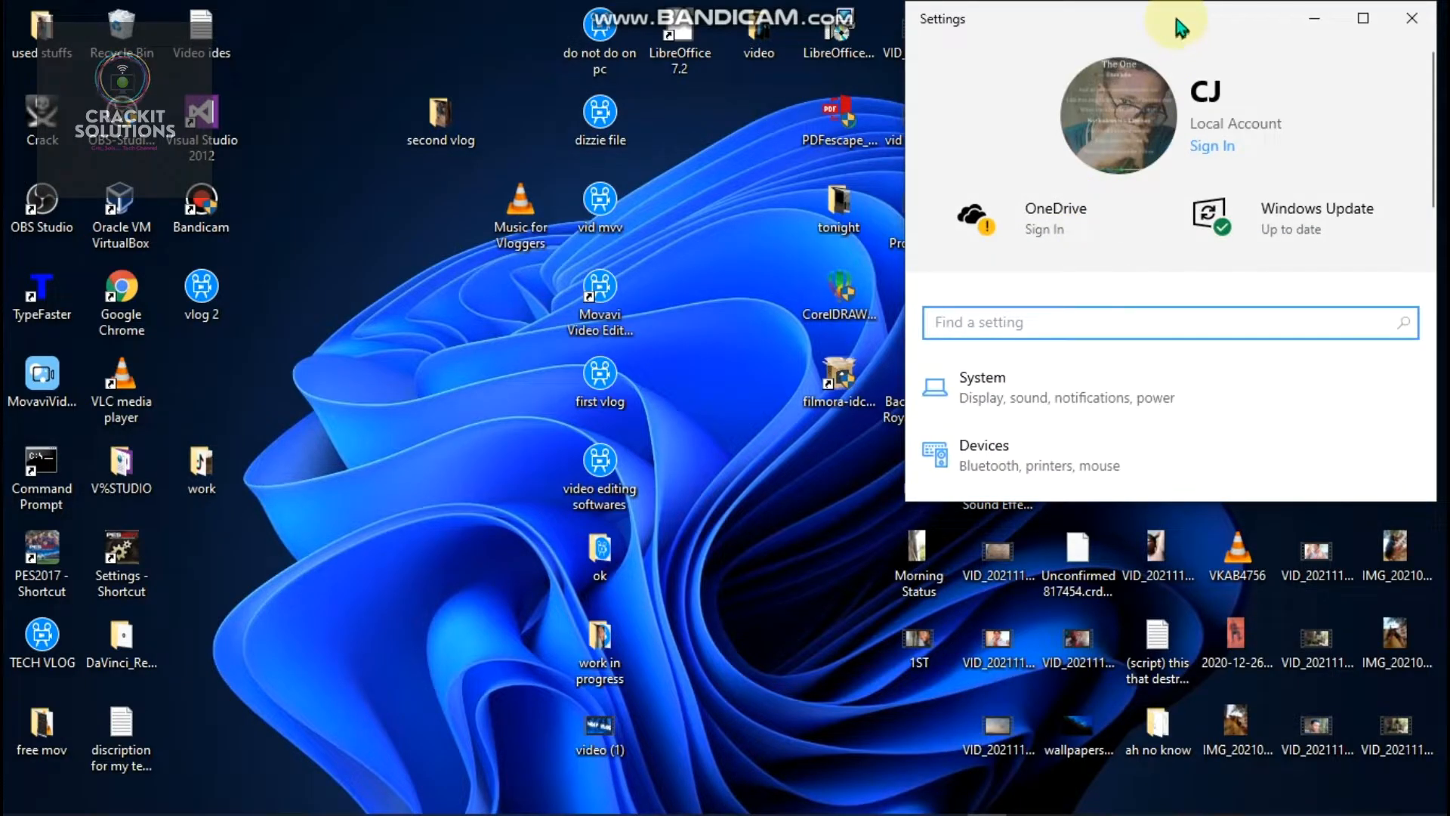
- Maximize the Settings window and open the Location page of the Privacy settings
drag(1188, 23, 772, 1)
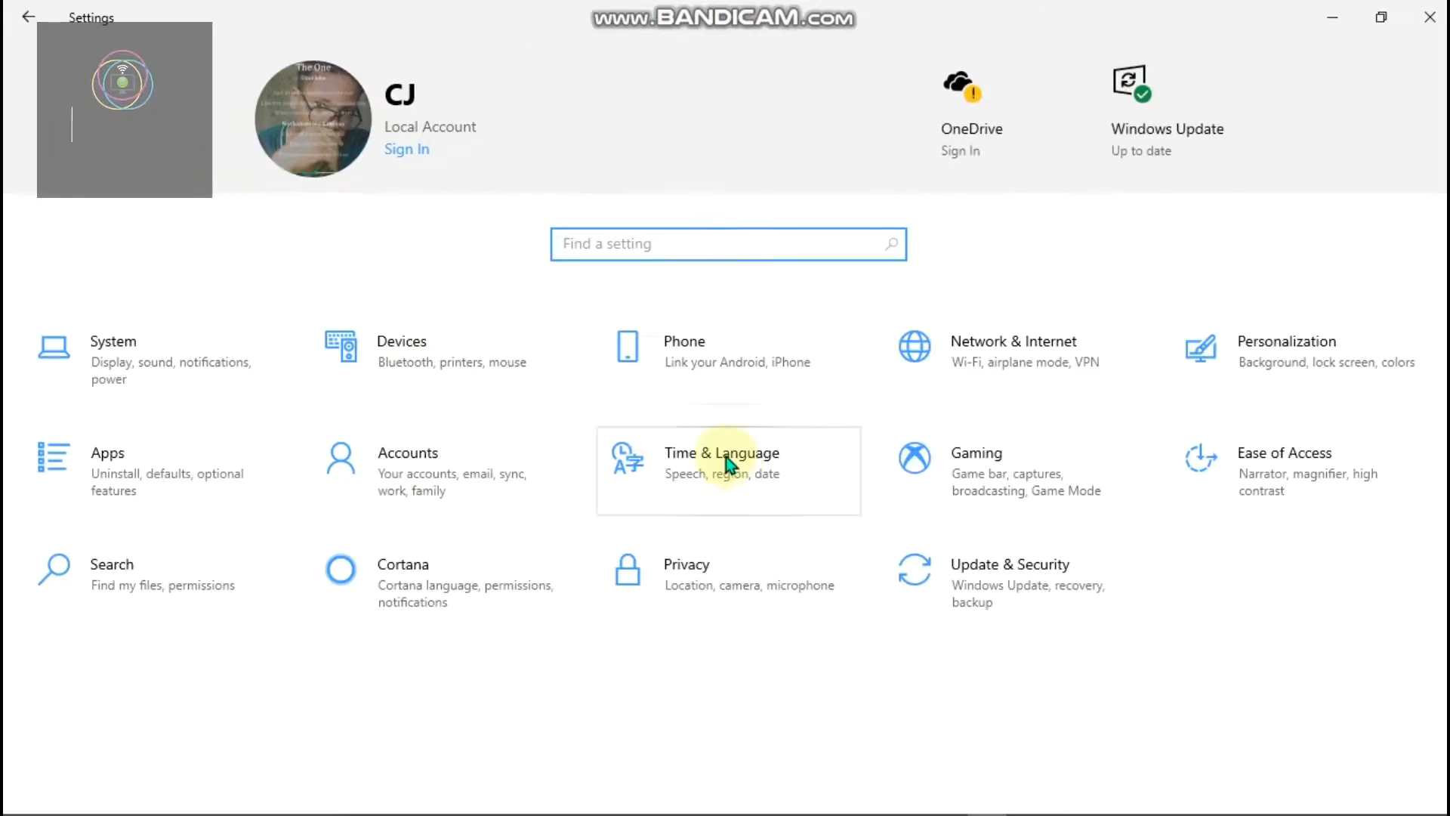
click(720, 555)
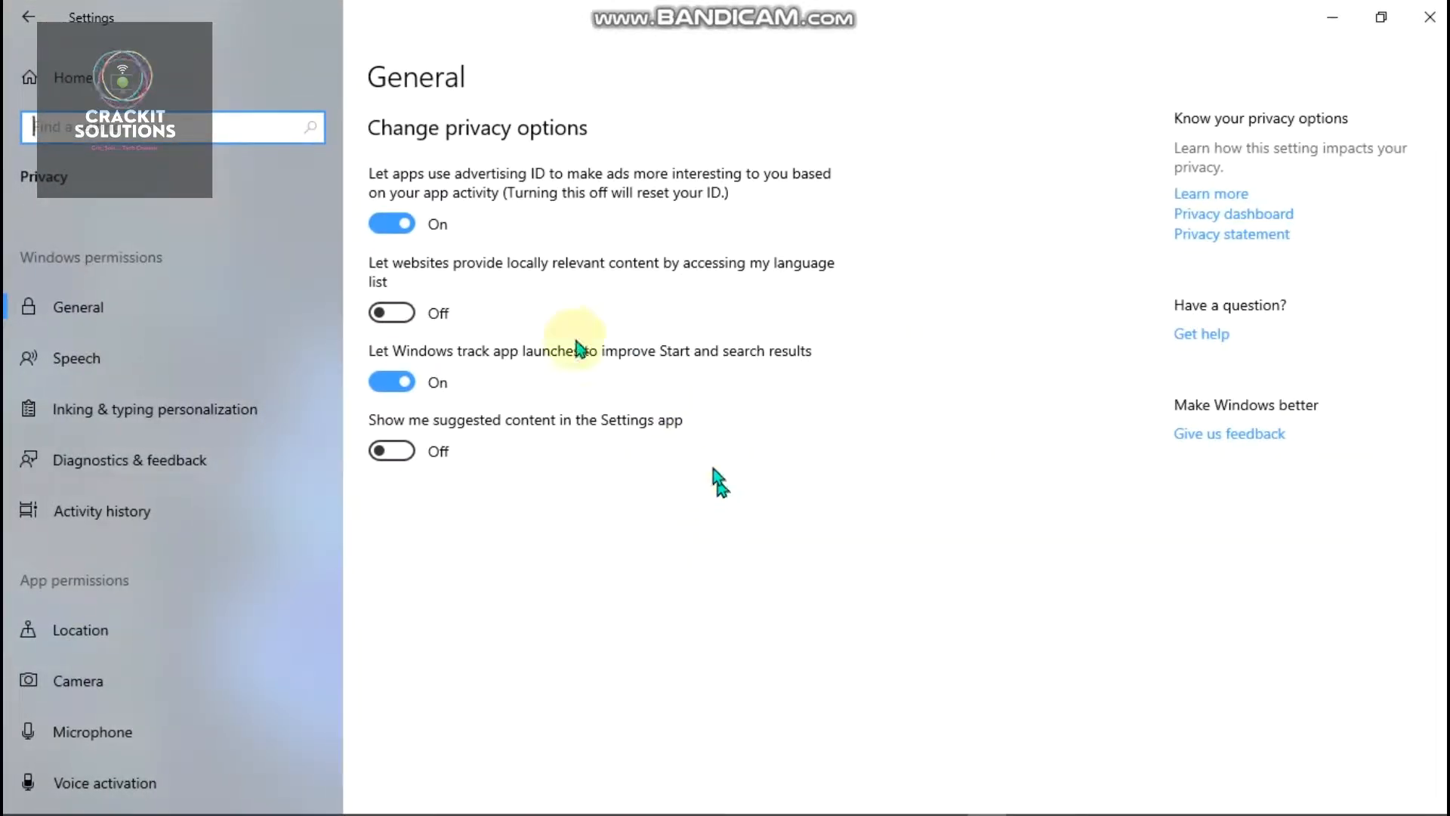
scroll(45, 421, down, 4)
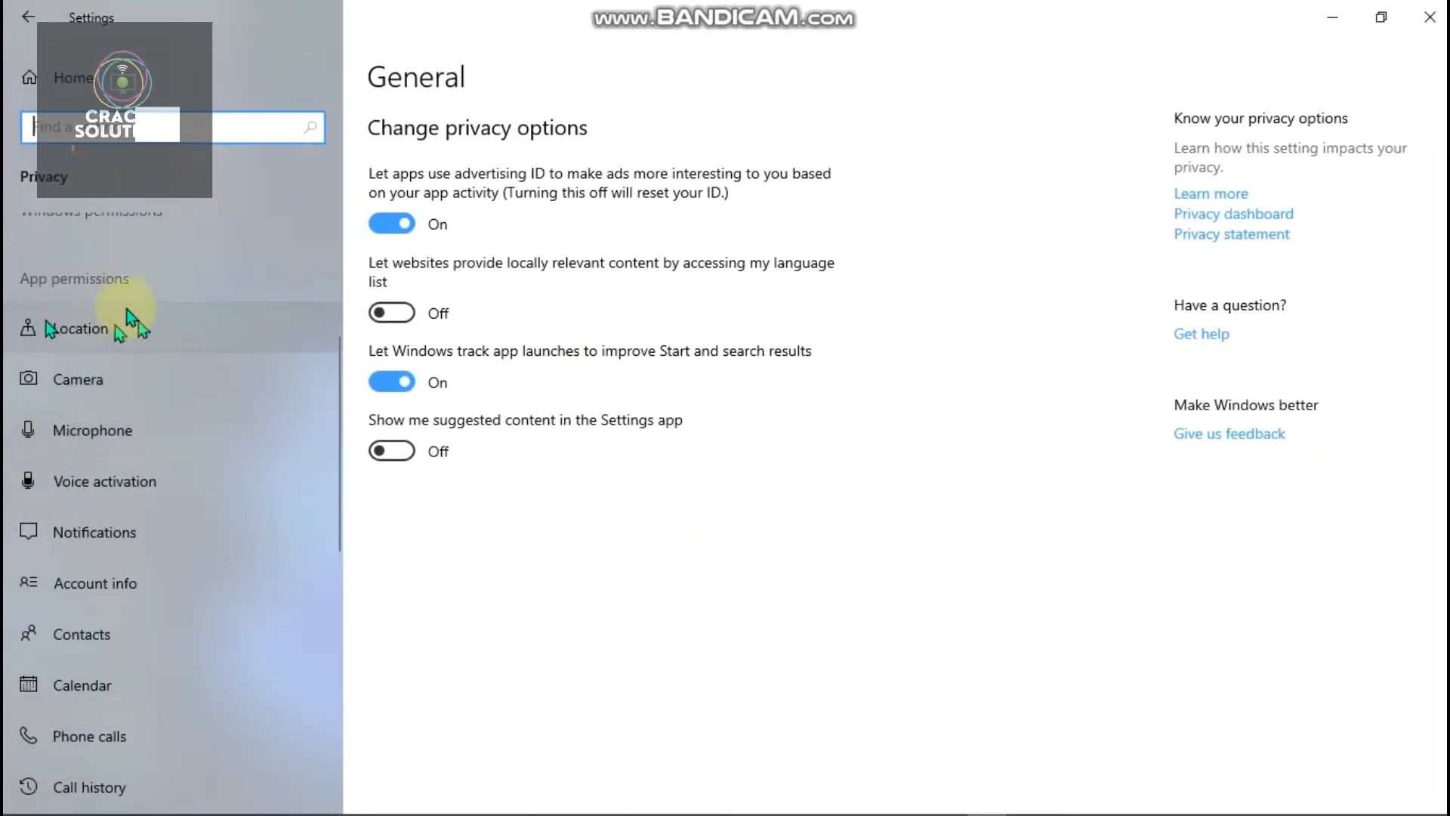
scroll(130, 335, down, 7)
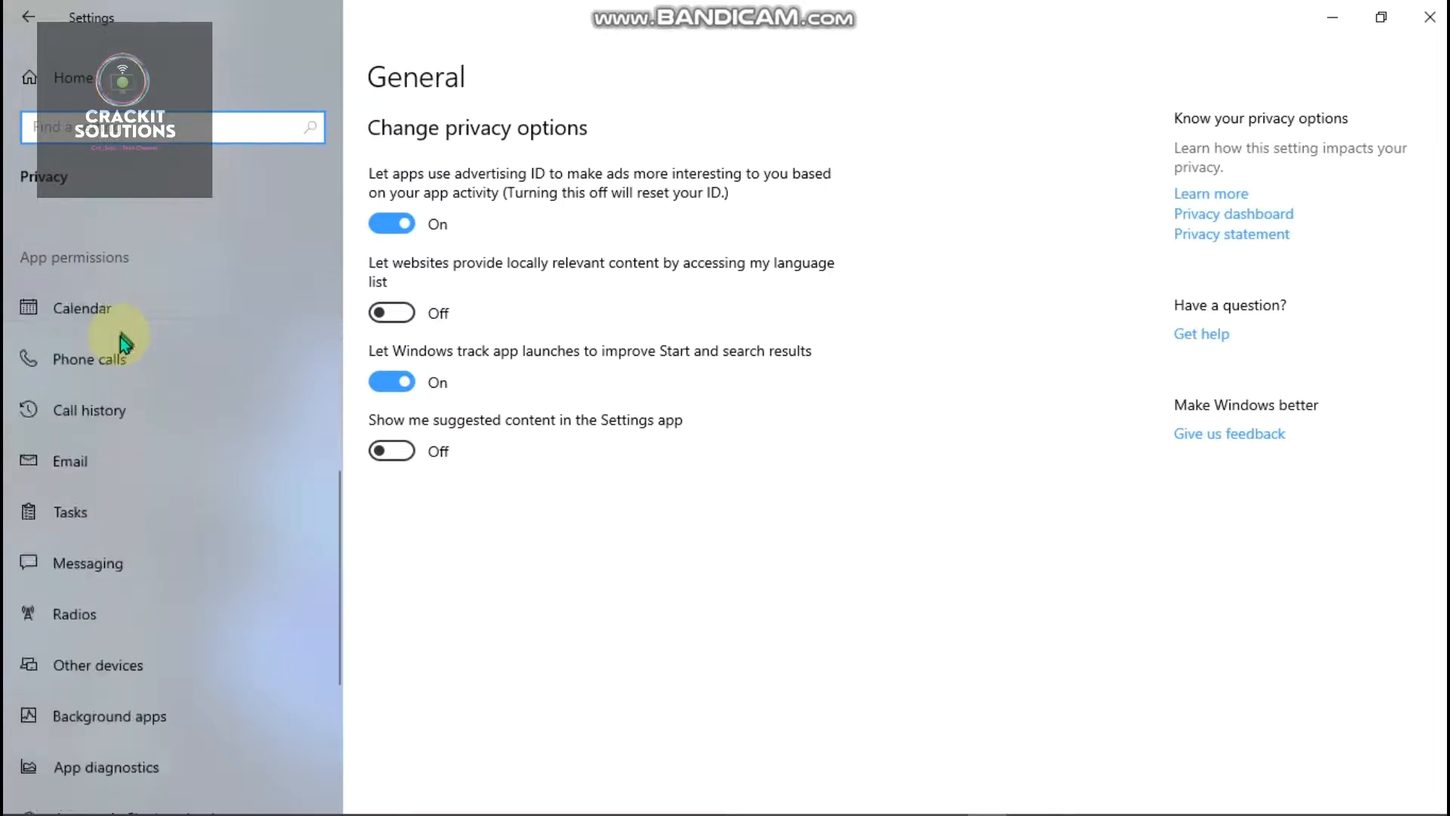
scroll(133, 613, down, 2)
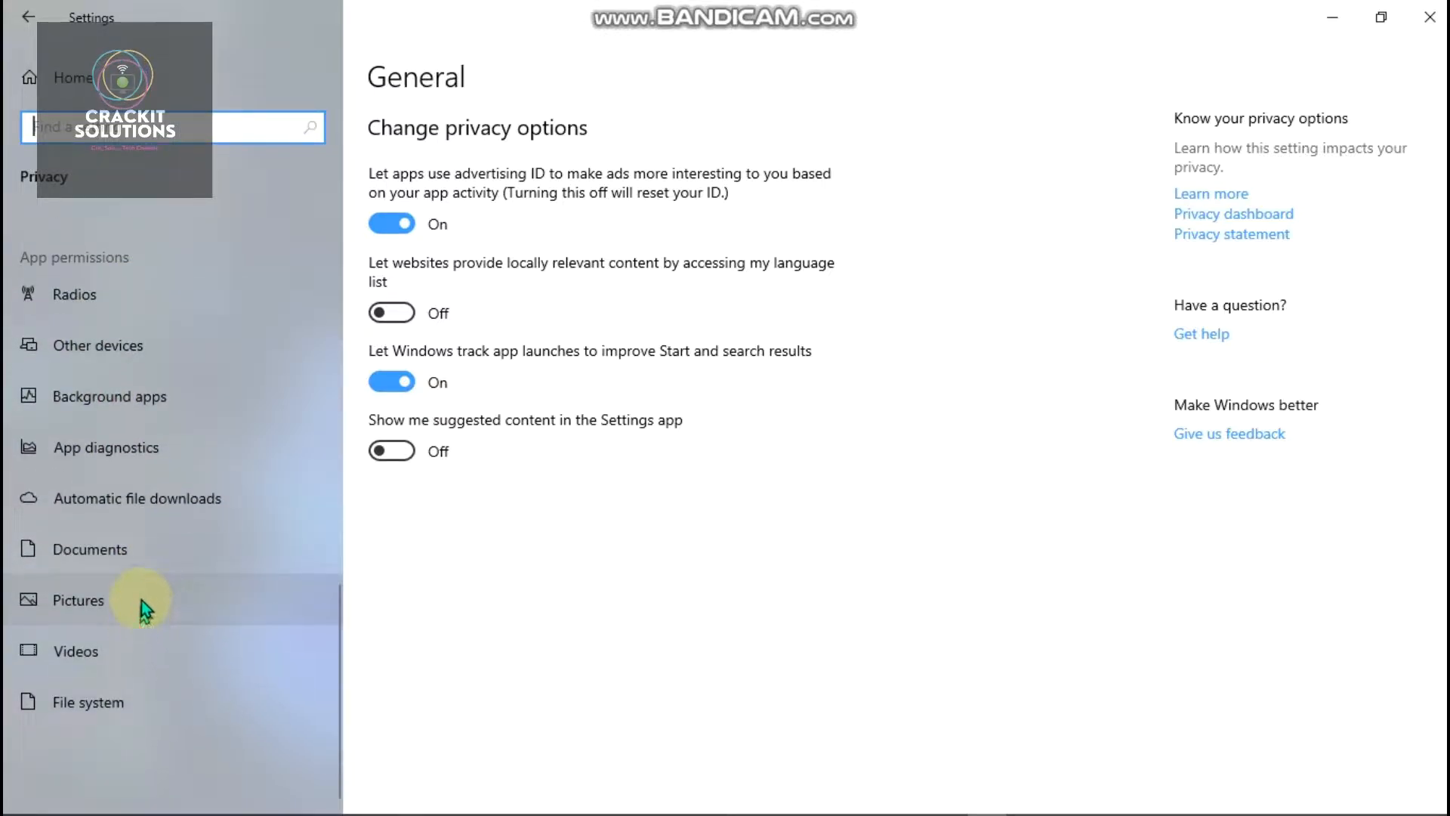
scroll(174, 626, up, 12)
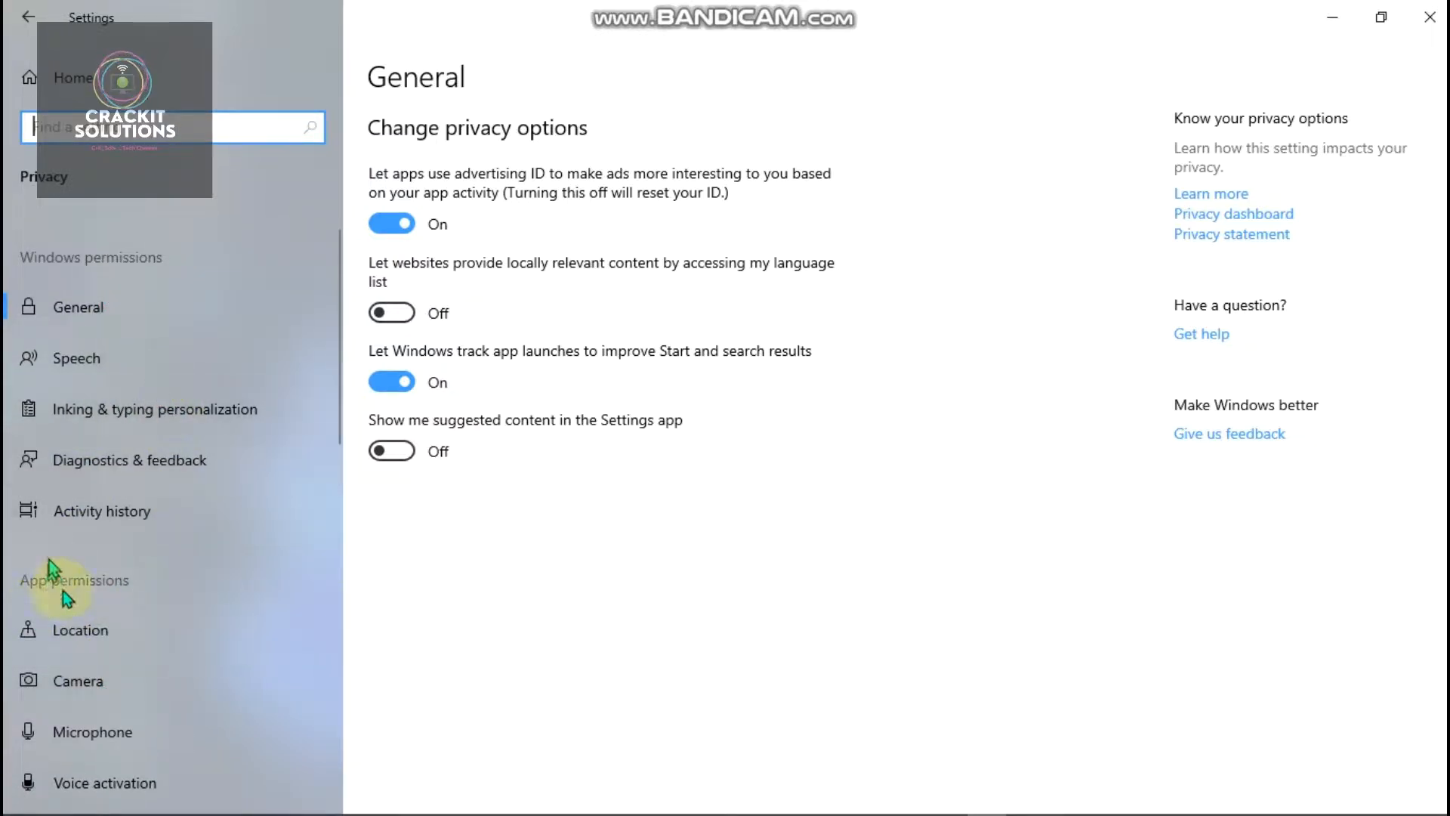
click(98, 641)
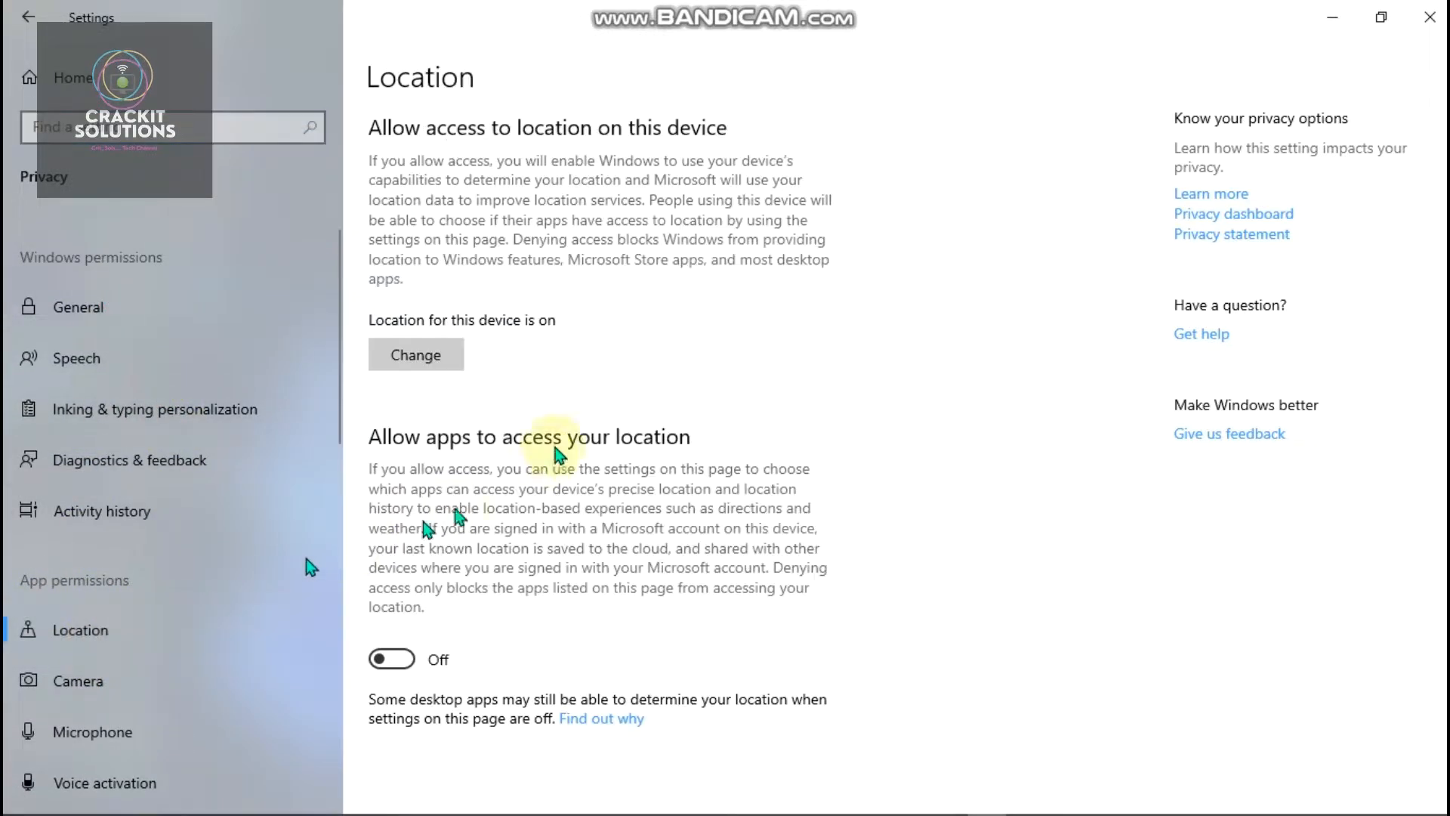
- Examine the location history section, the per-app precise location access list and the Geofencing section on the Location page
scroll(552, 432, down, 15)
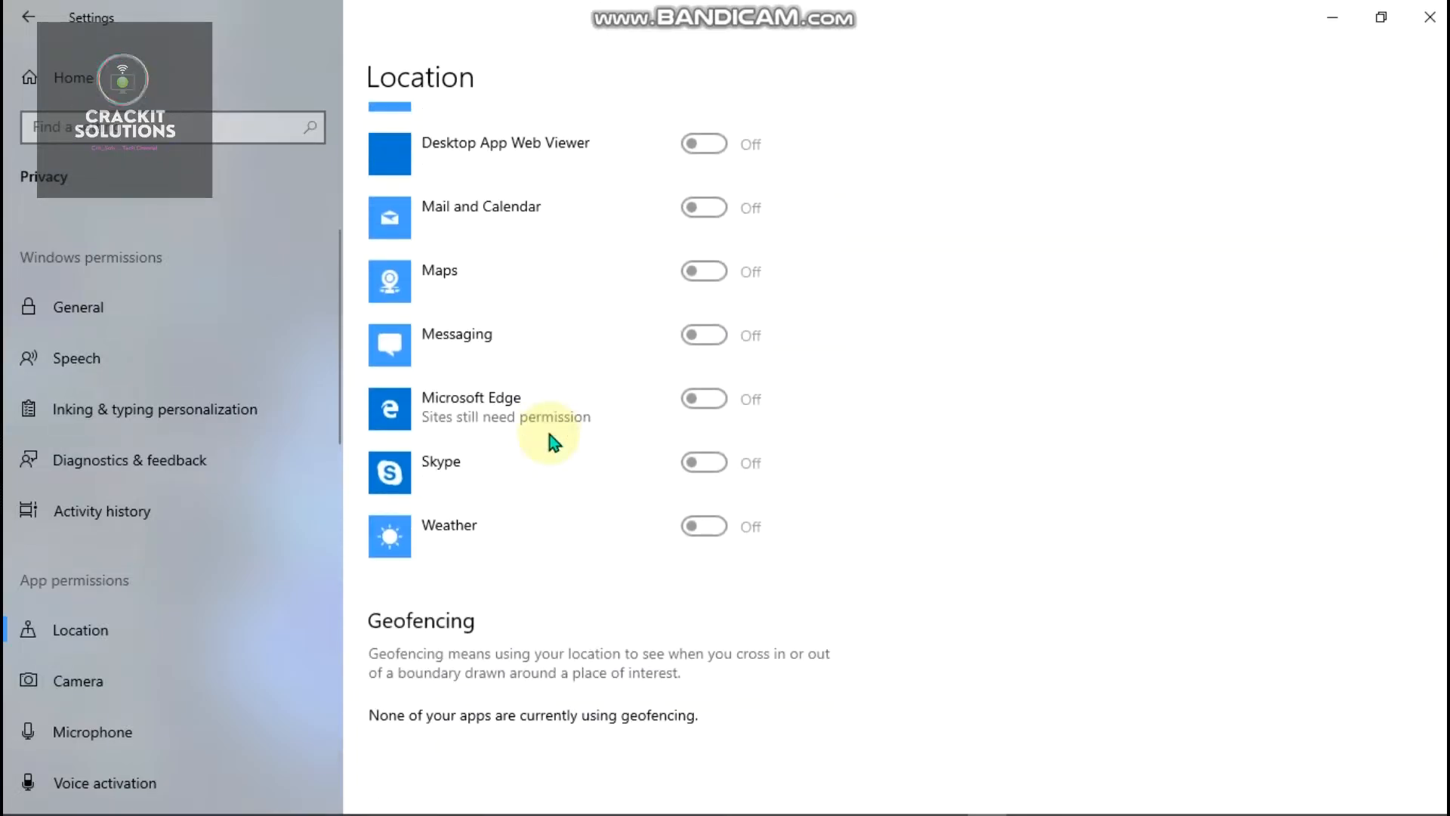
scroll(549, 432, up, 8)
scroll(559, 438, down, 6)
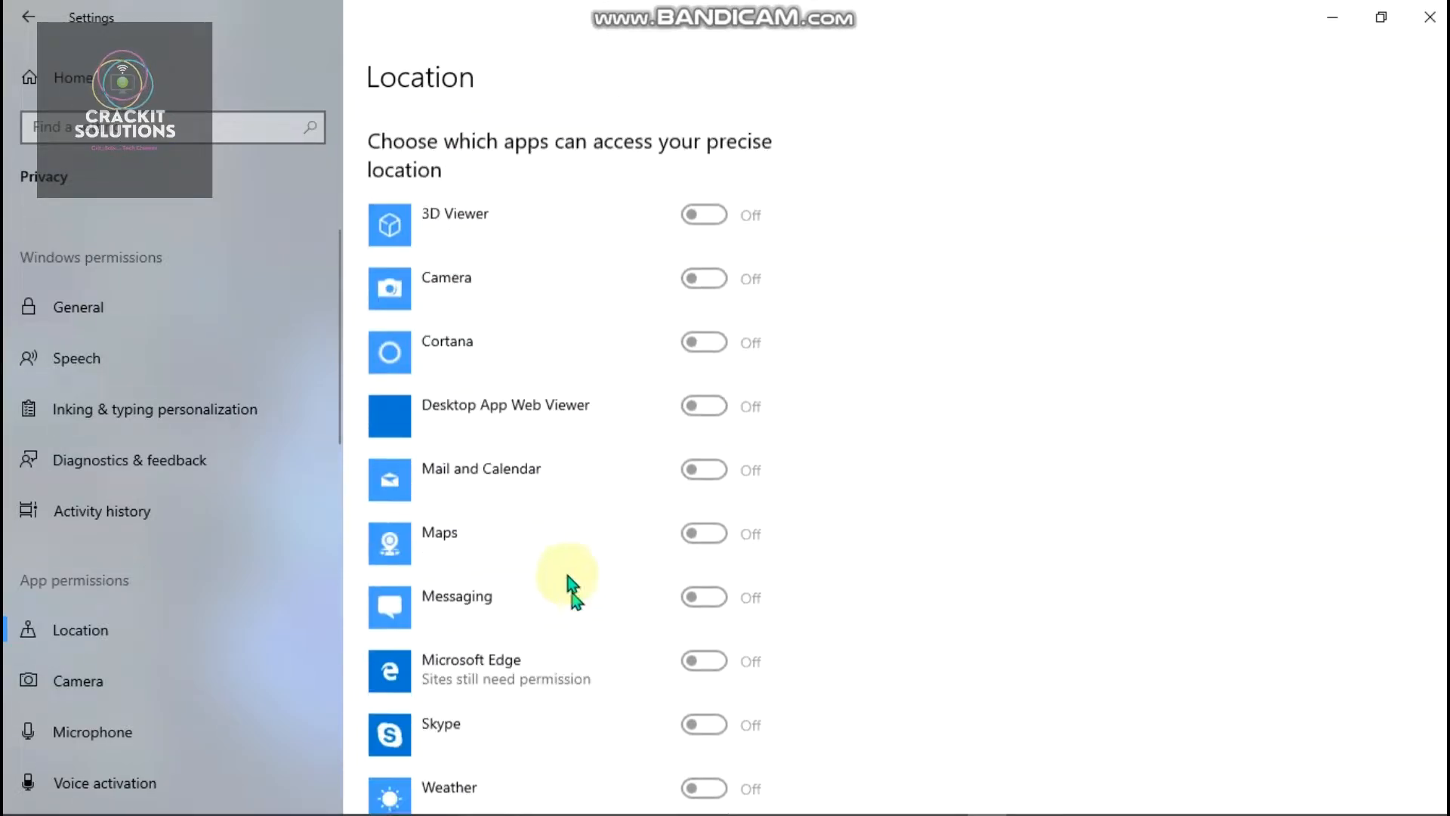
scroll(596, 250, down, 3)
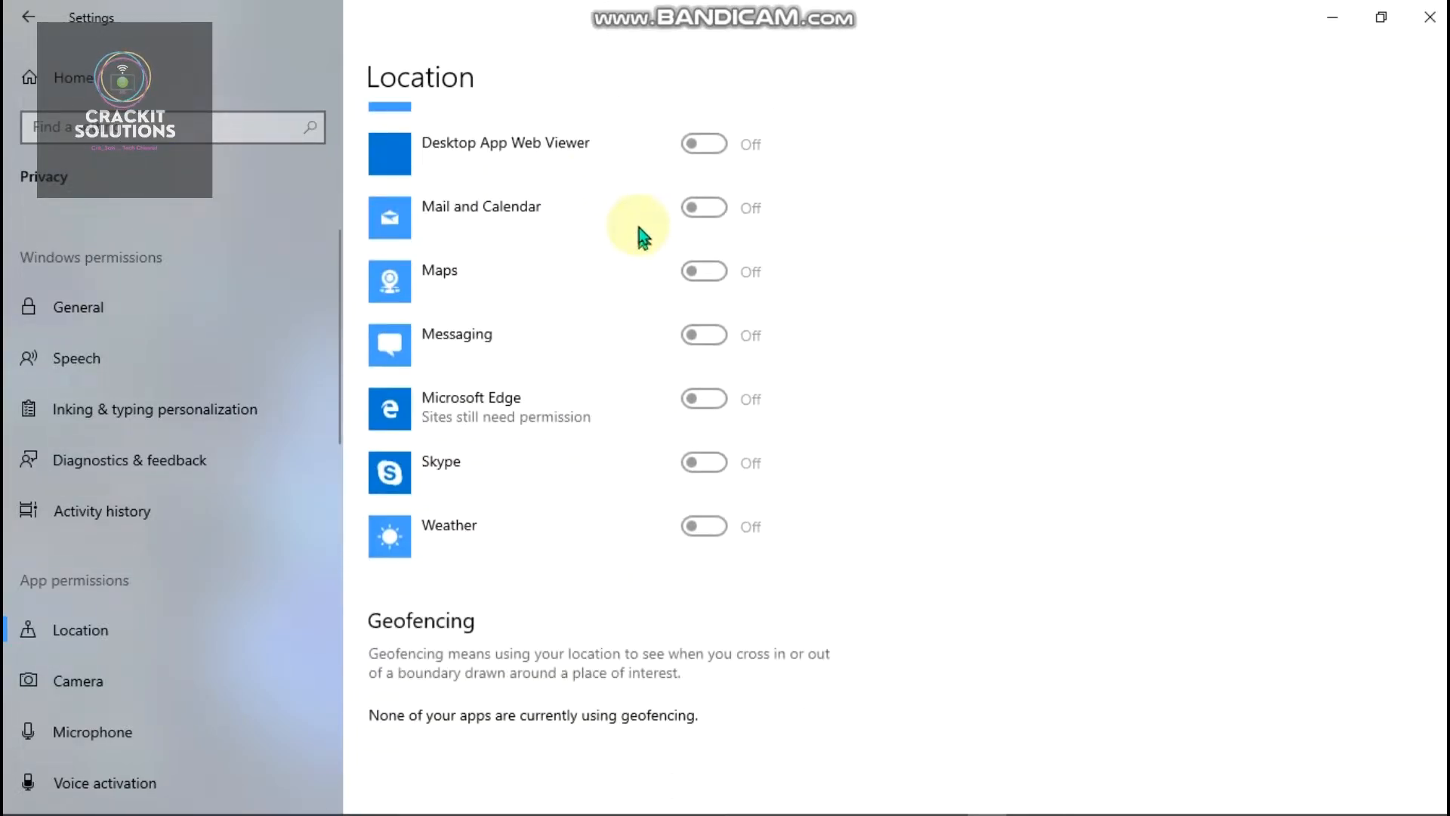
scroll(646, 166, up, 10)
scroll(649, 279, down, 8)
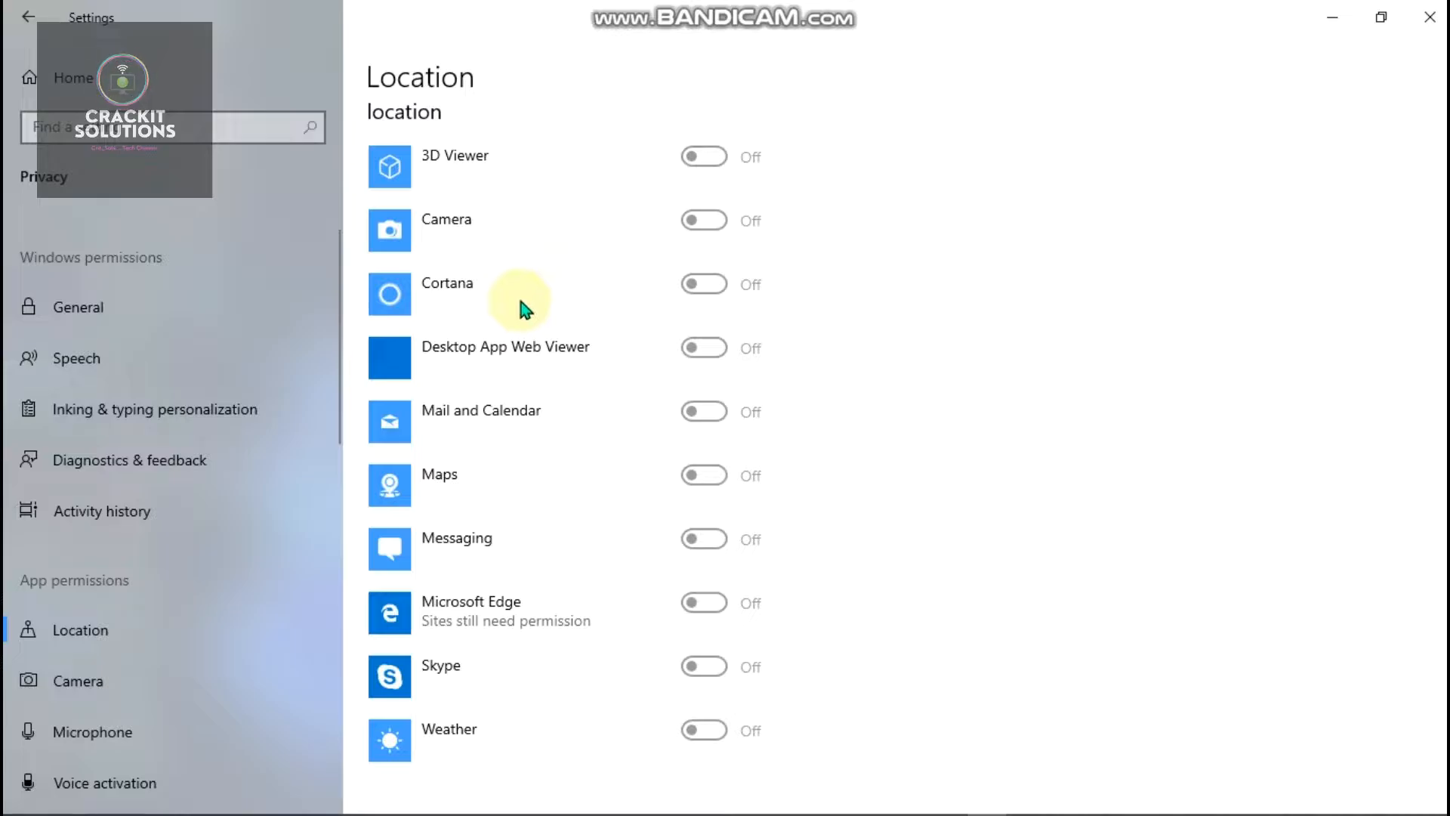
scroll(637, 321, down, 3)
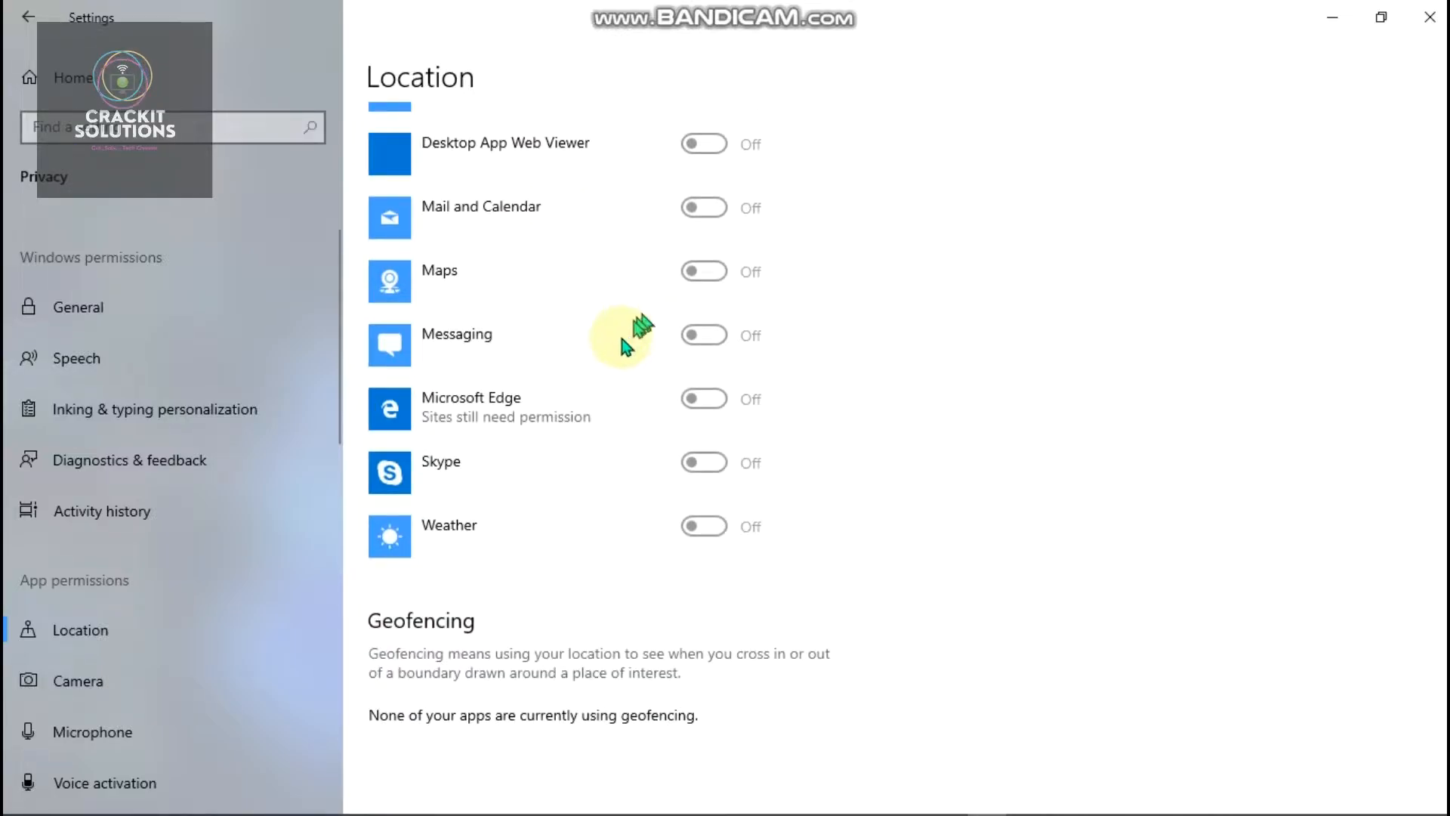
scroll(723, 377, up, 3)
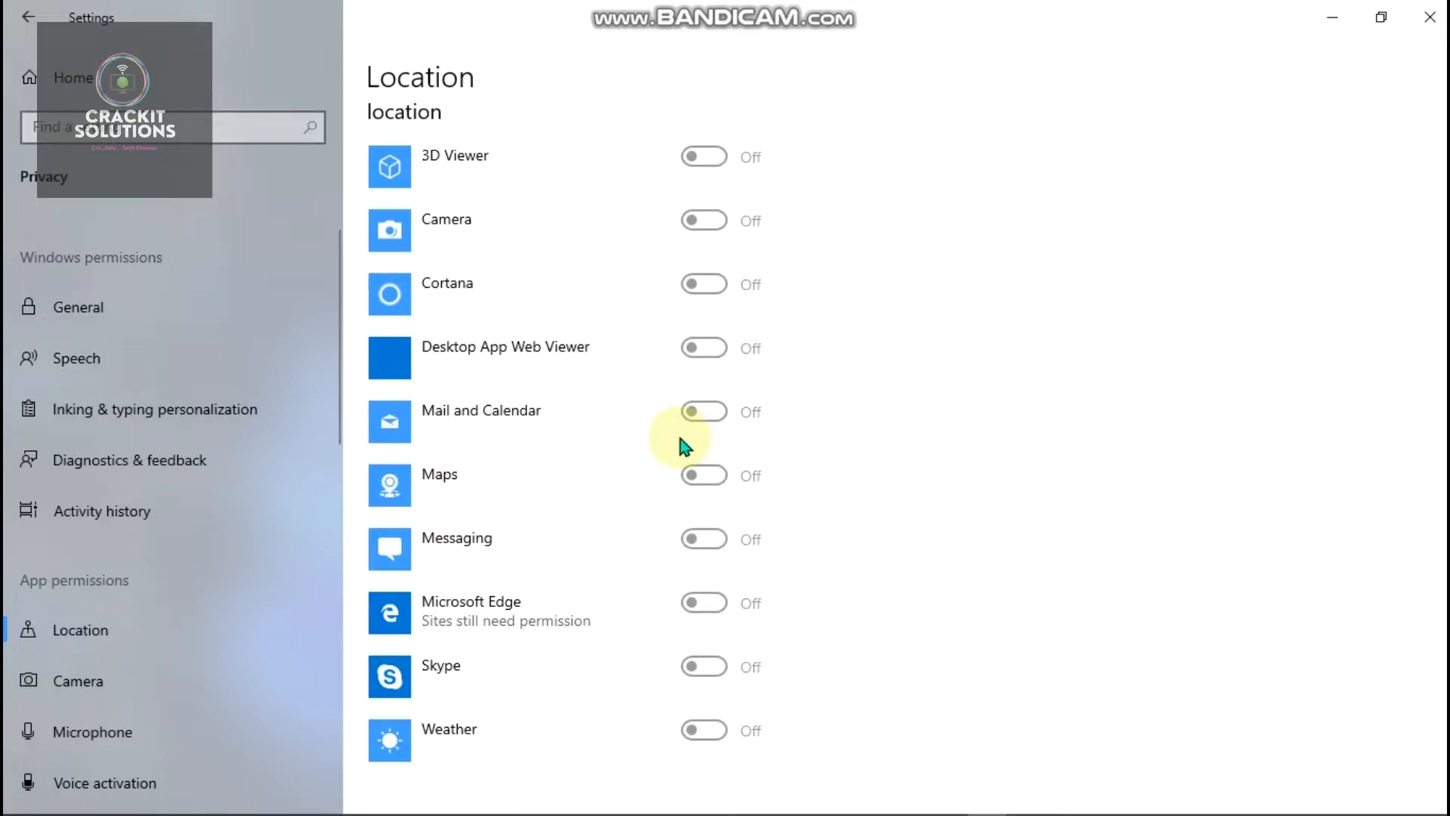
scroll(683, 416, up, 4)
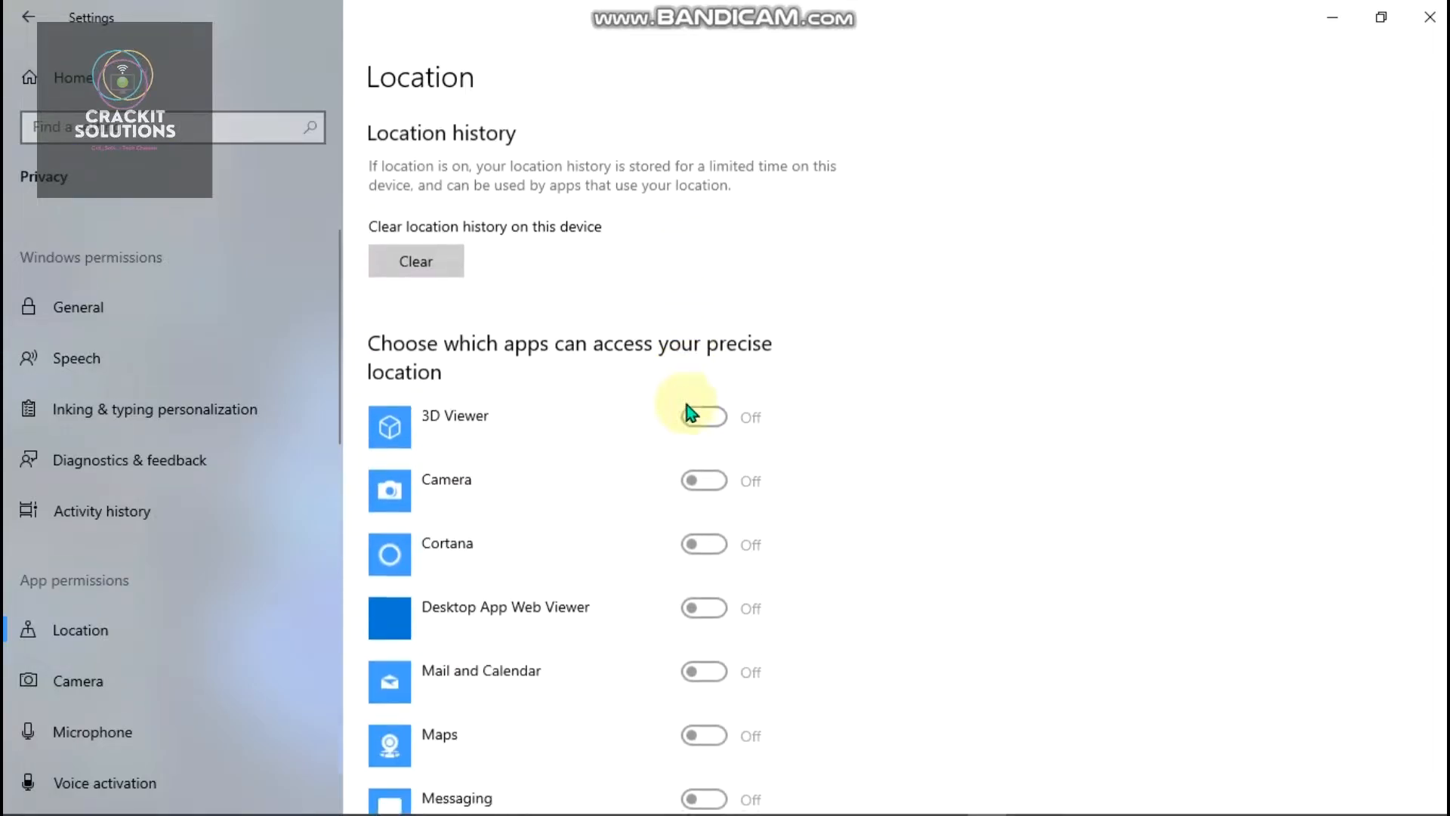
scroll(687, 413, down, 1)
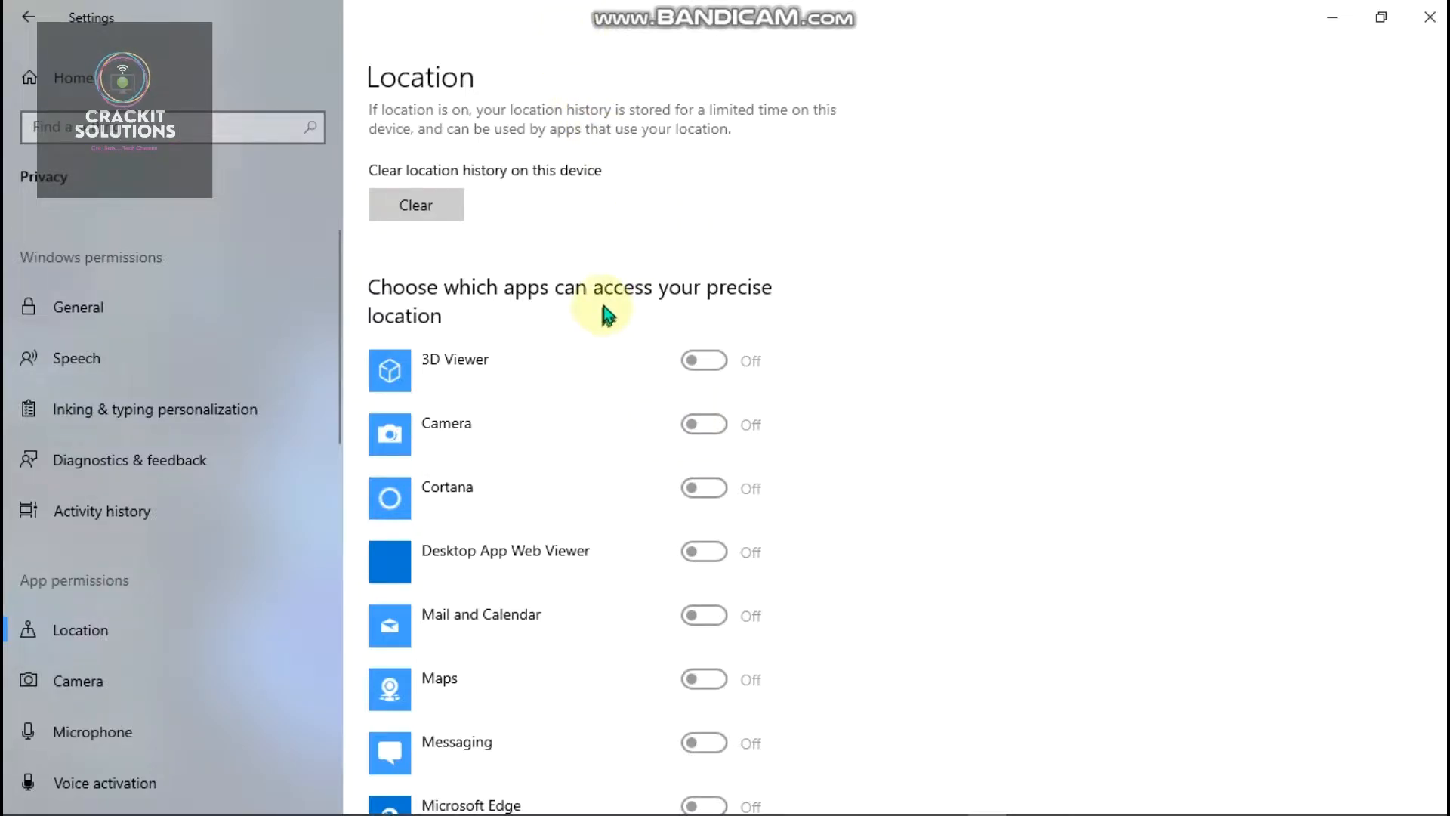
- Clear the location history on this device and close the Settings window
scroll(605, 308, up, 5)
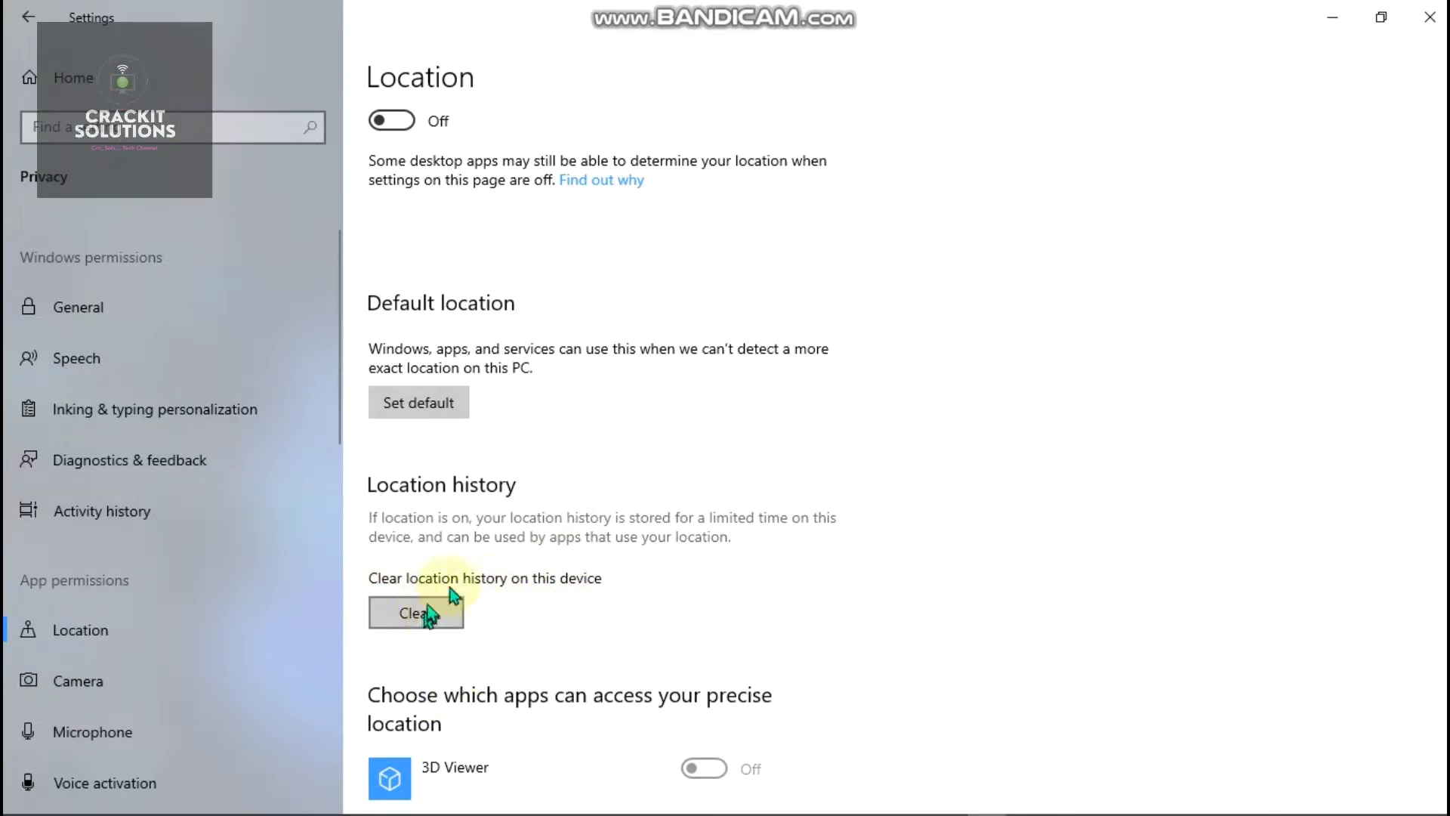
click(404, 612)
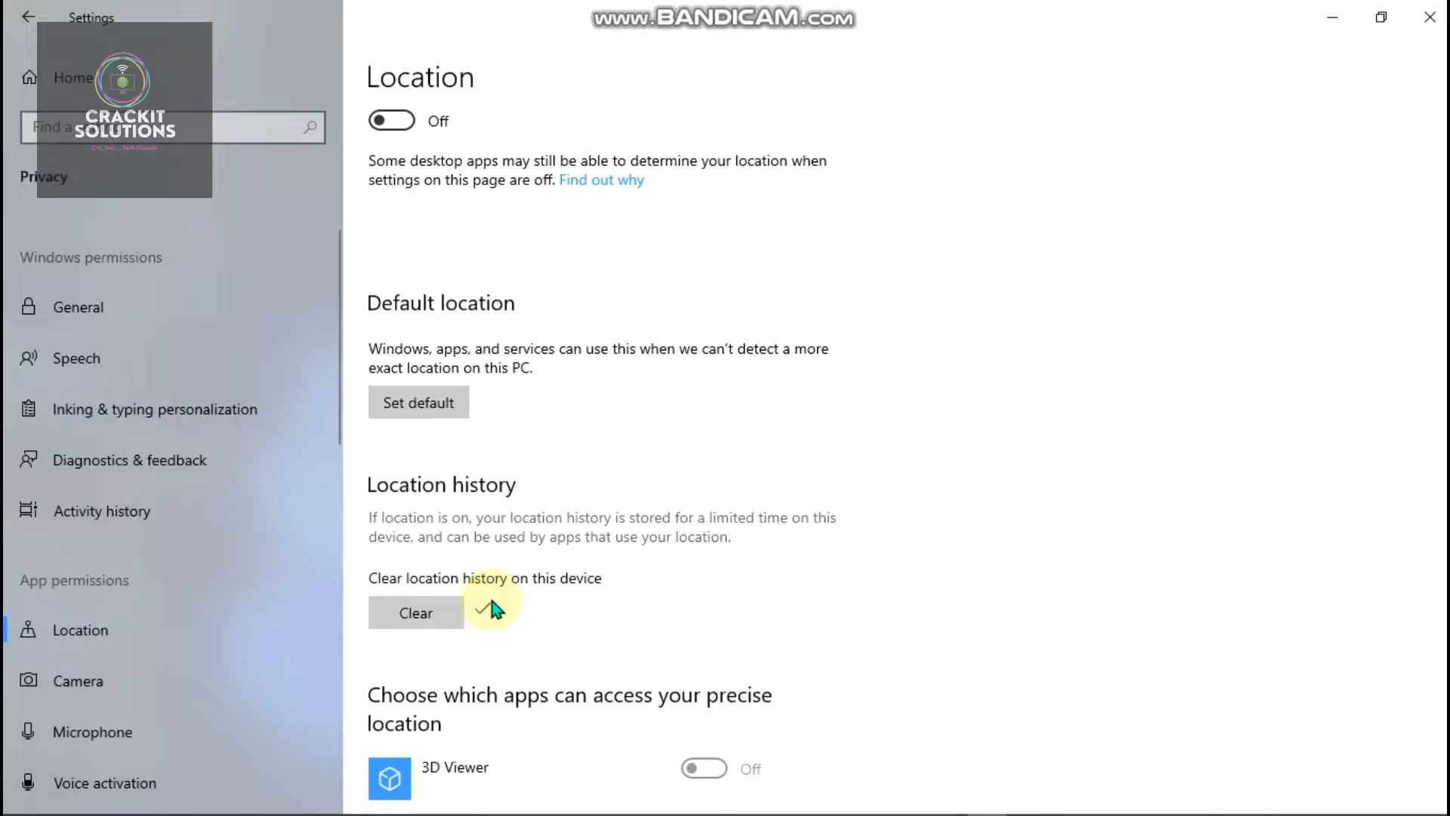
scroll(597, 328, down, 8)
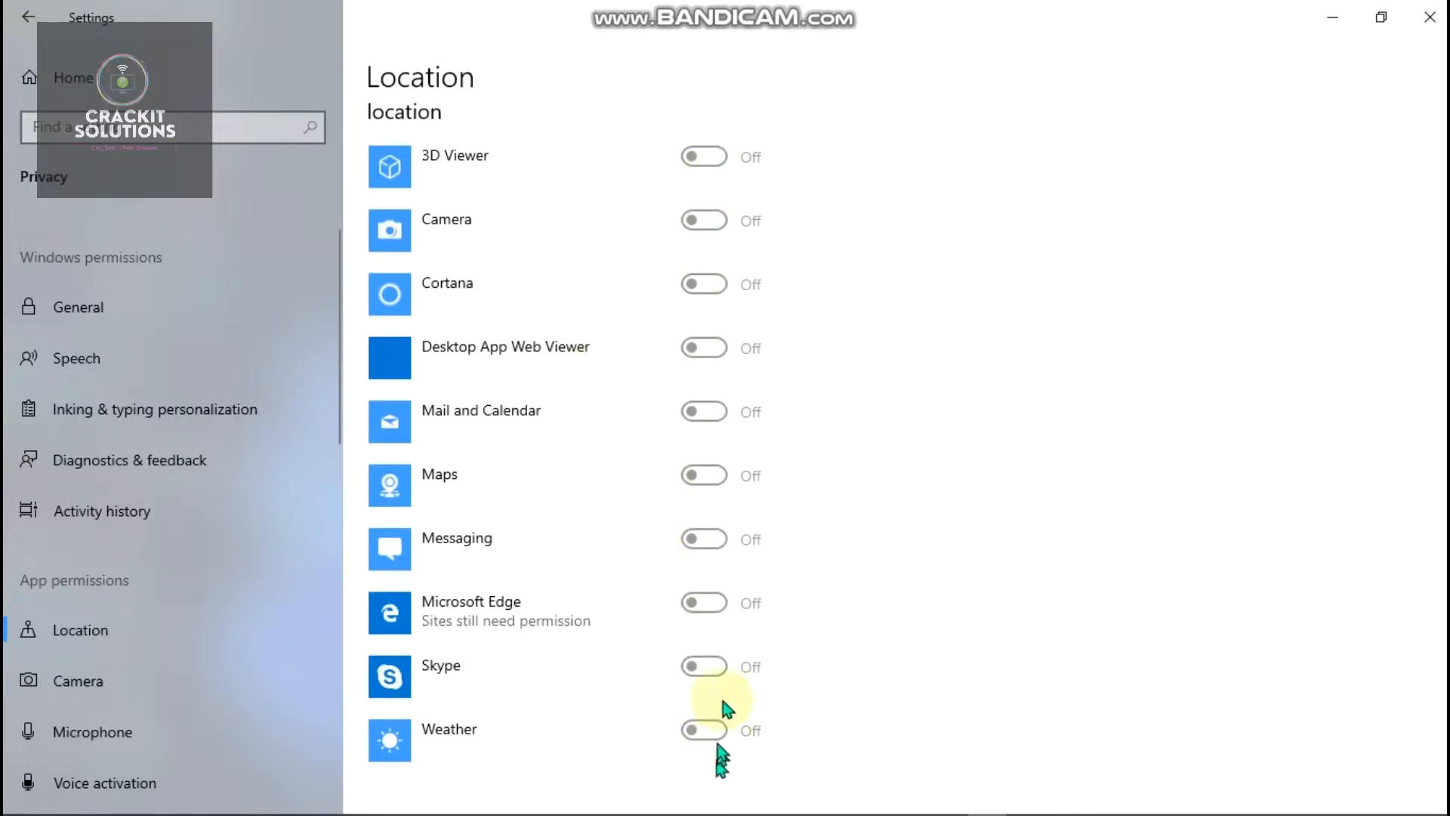
scroll(699, 364, down, 3)
scroll(689, 346, up, 5)
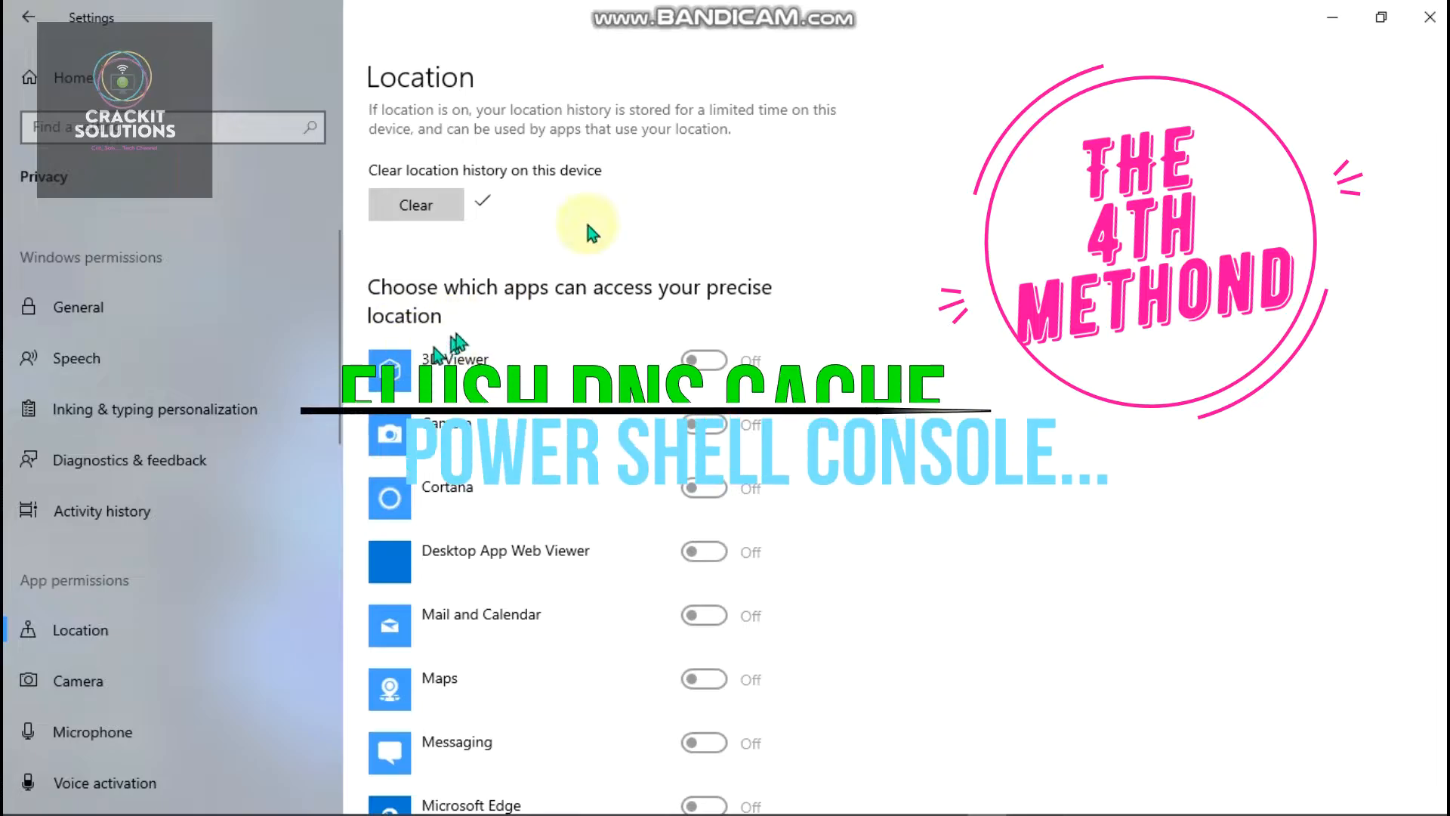
click(1430, 17)
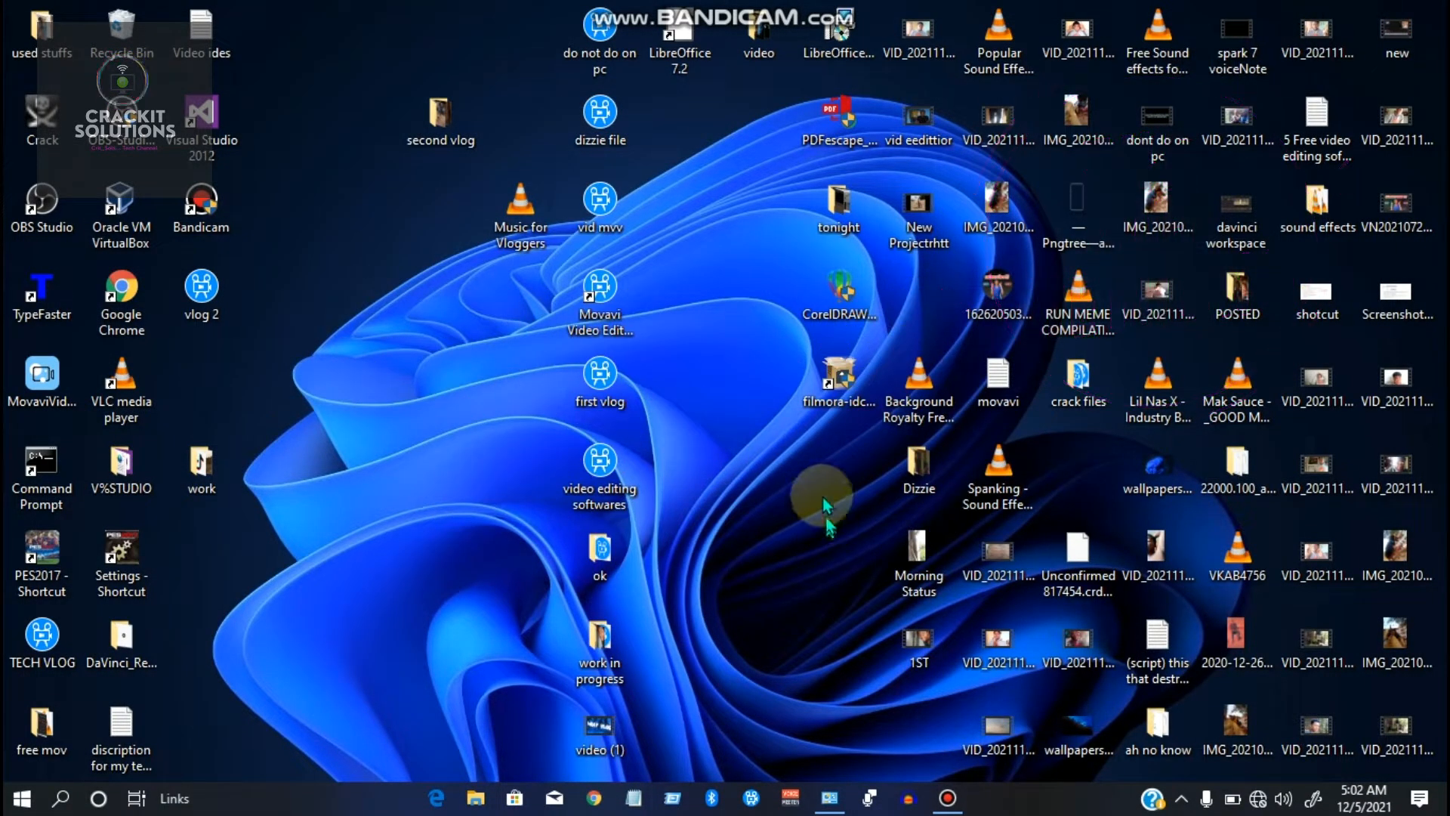
- Search Windows for Windows PowerShell, run it as administrator, and maximize its window
click(21, 799)
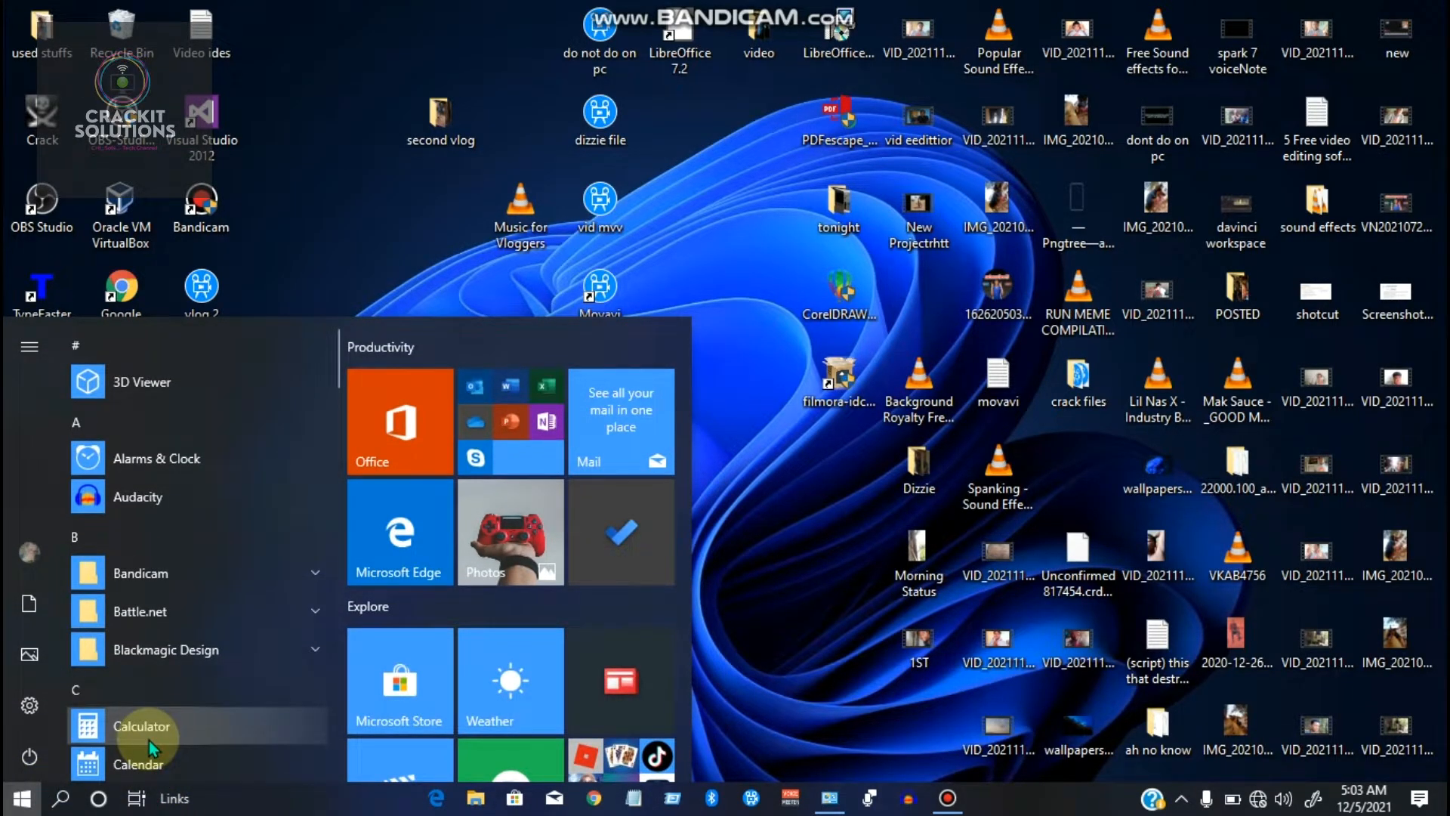
text(window)
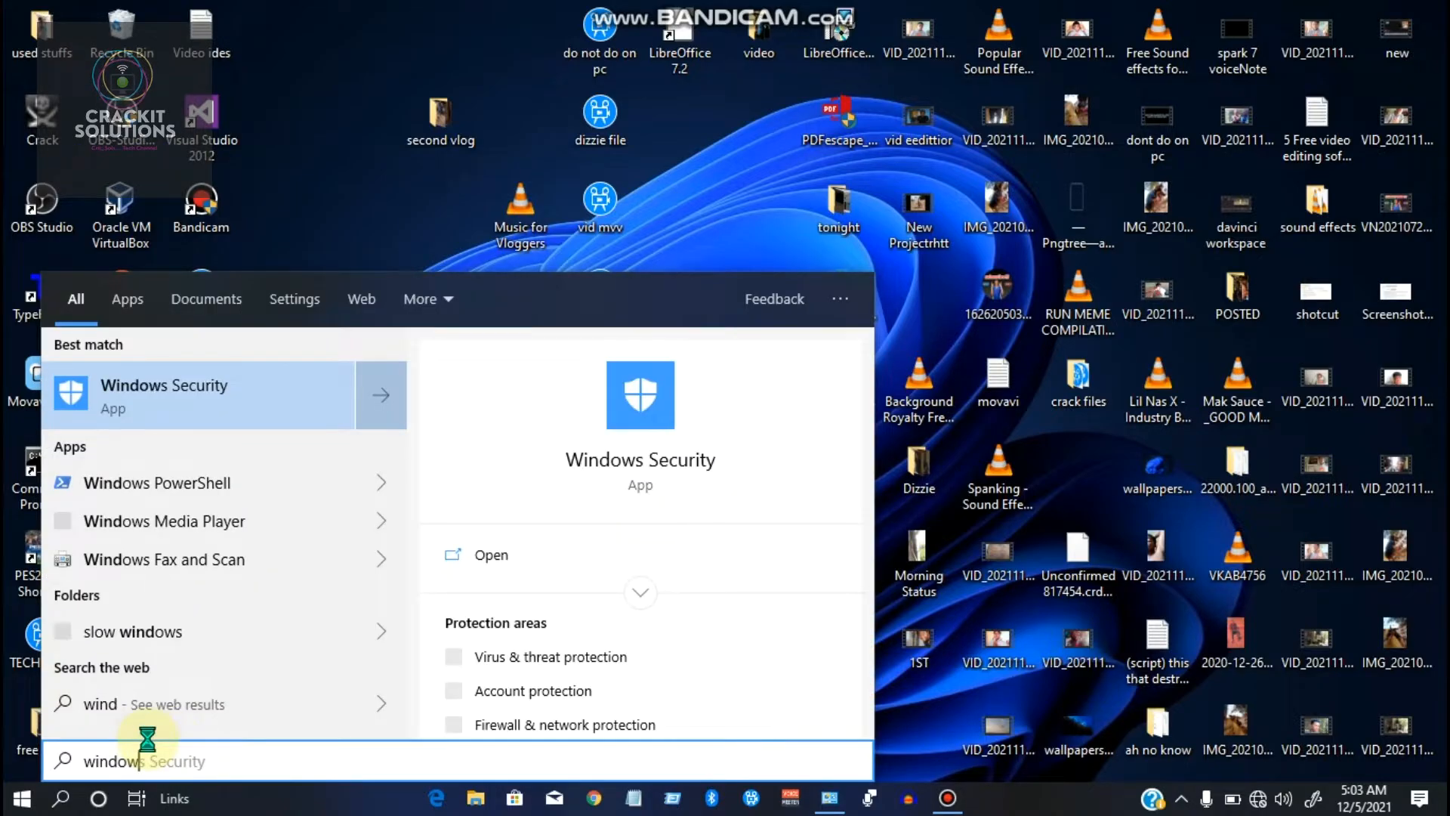
text(s p)
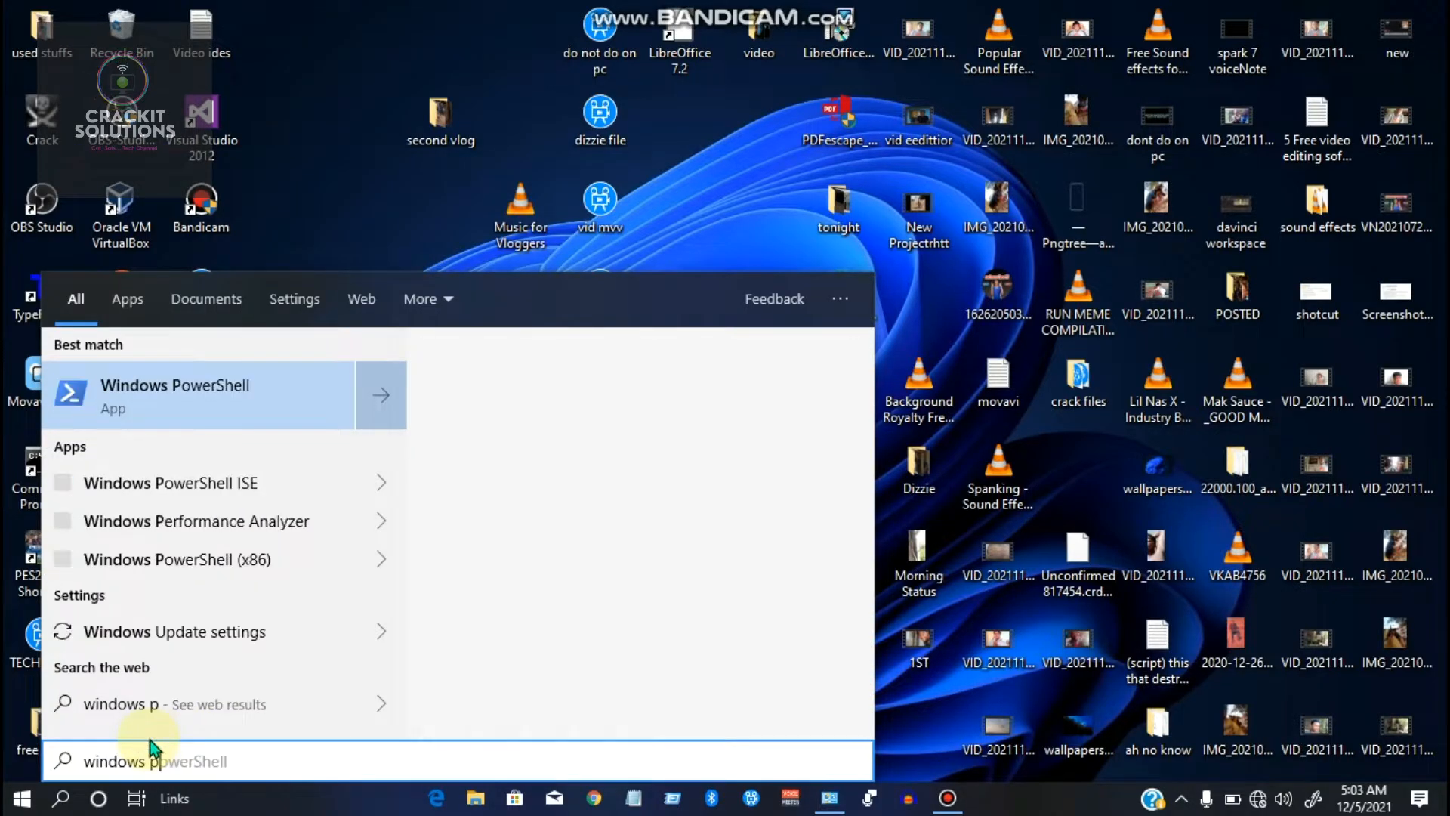
text(ower)
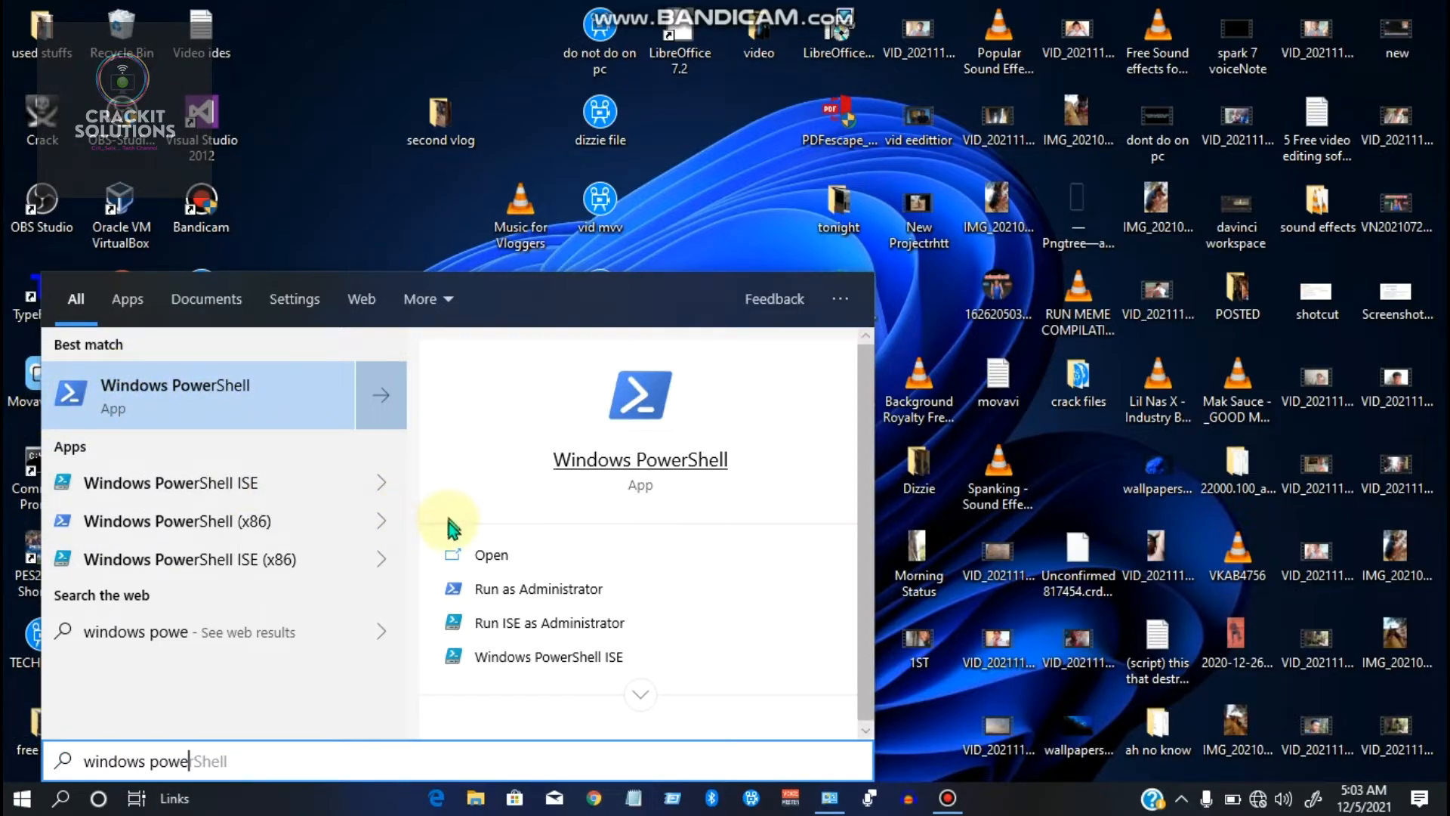
click(507, 595)
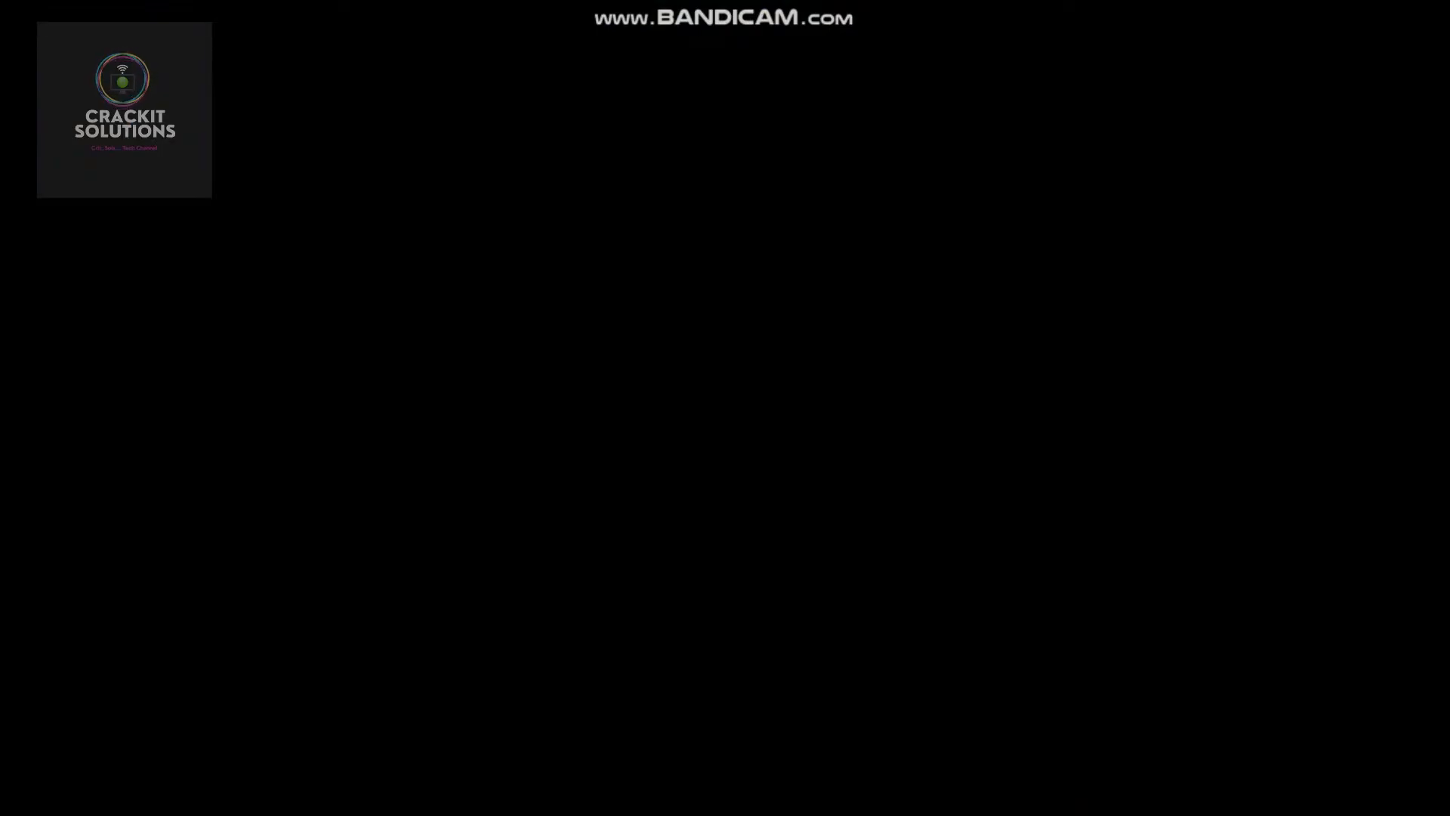
click(695, 529)
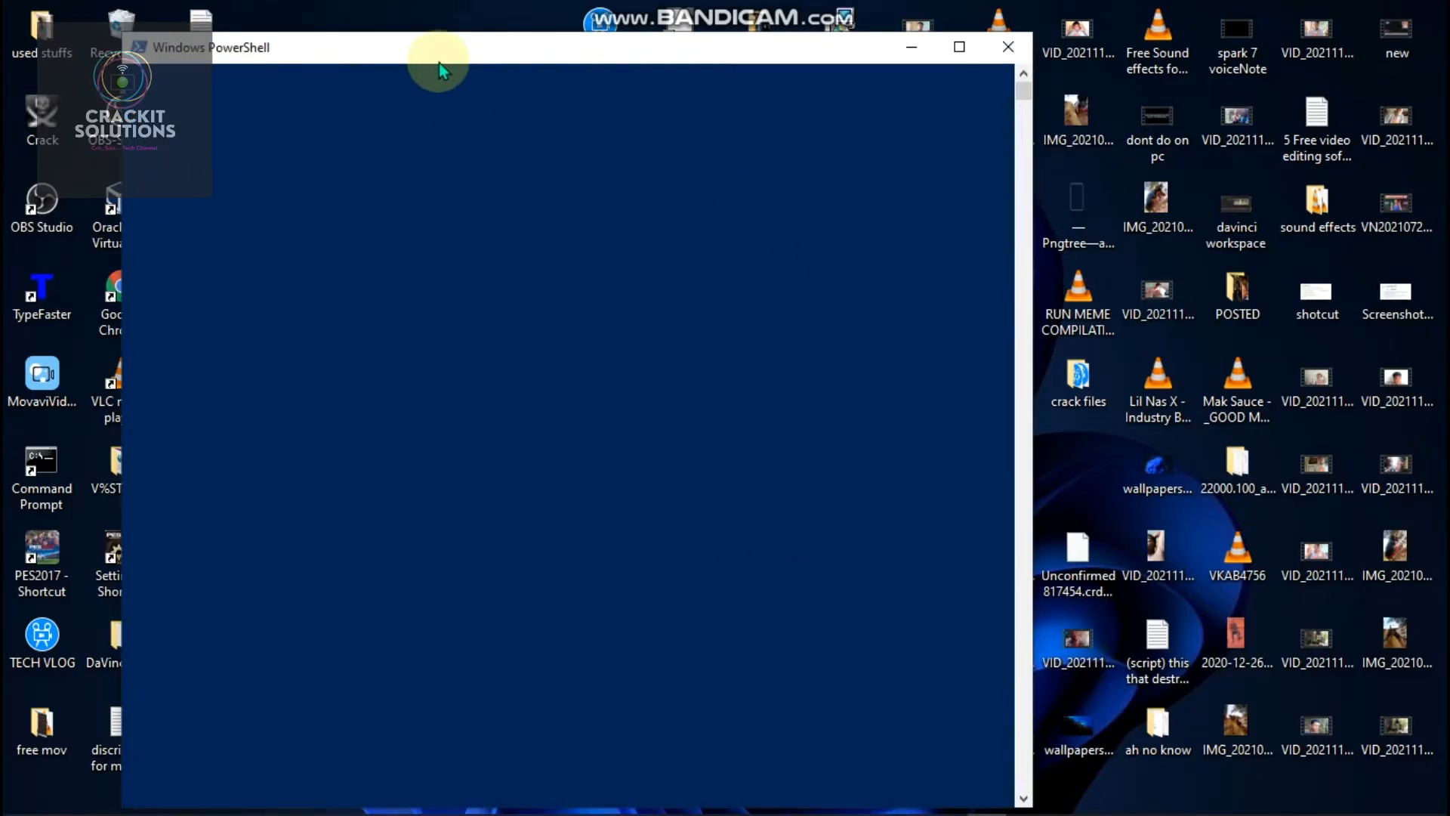
drag(436, 62, 504, 11)
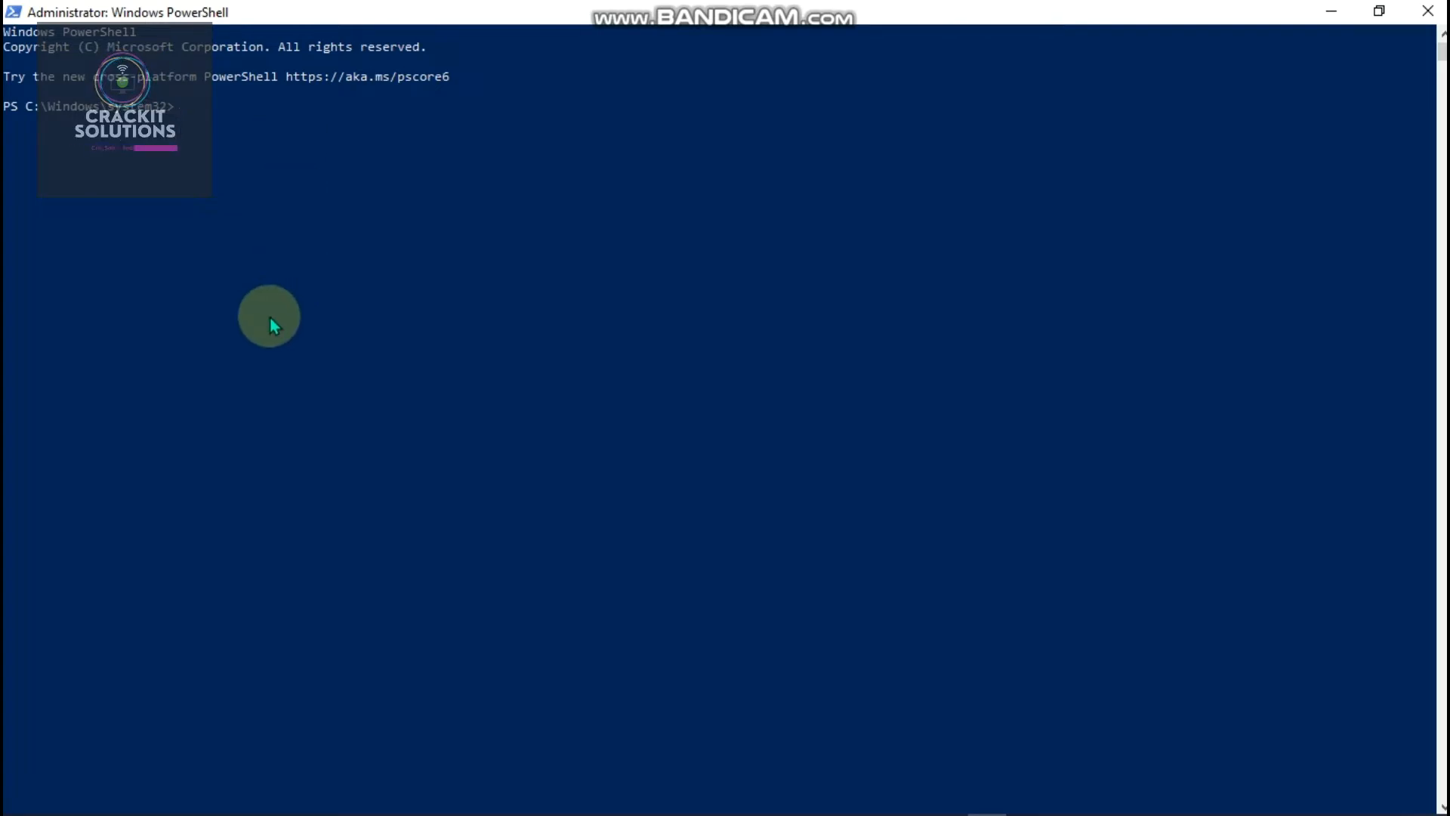
- Flush the DNS resolver cache by running ipconfig /flushdns, and close the PowerShell window
text(congi)
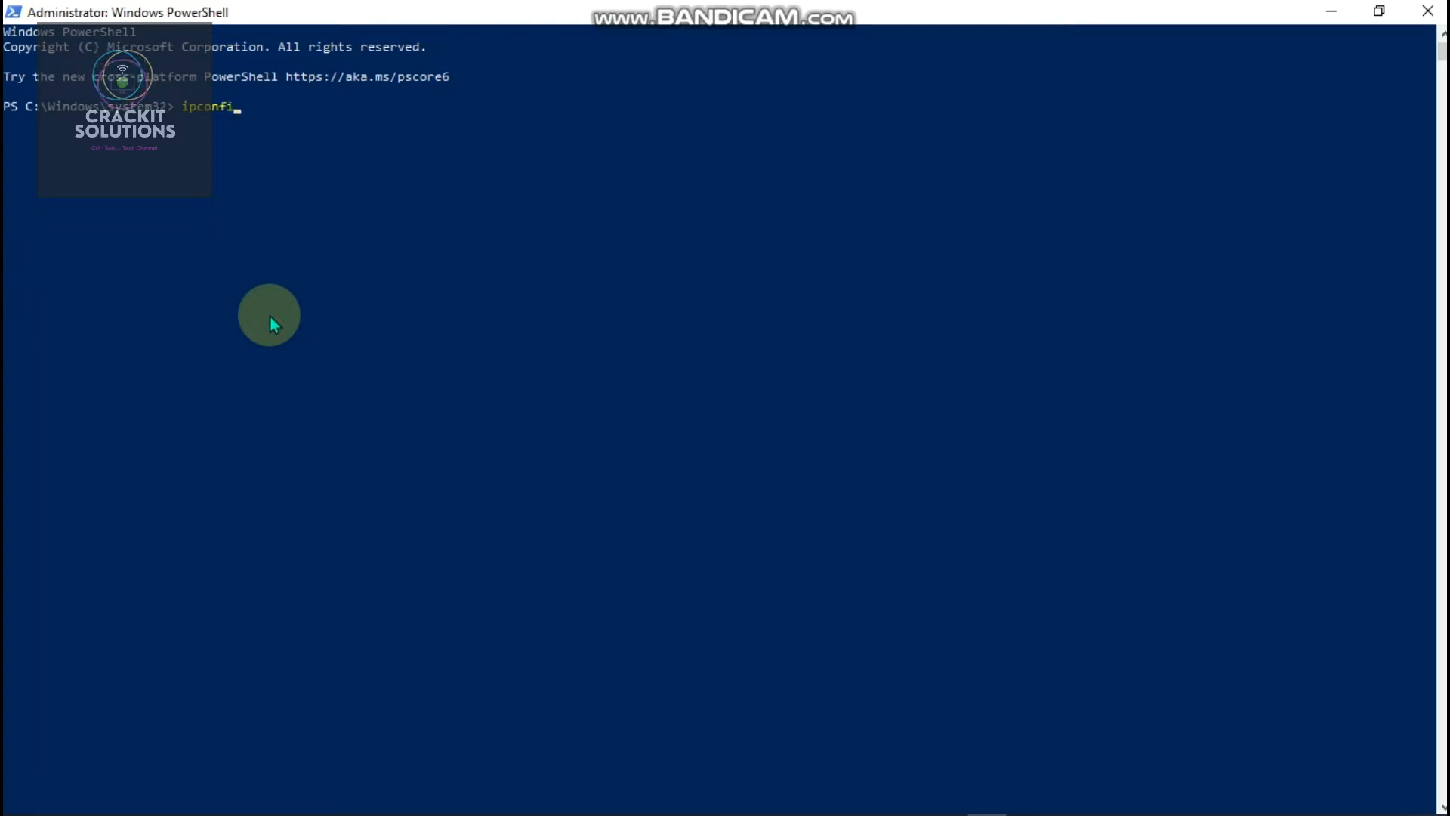
text(g /)
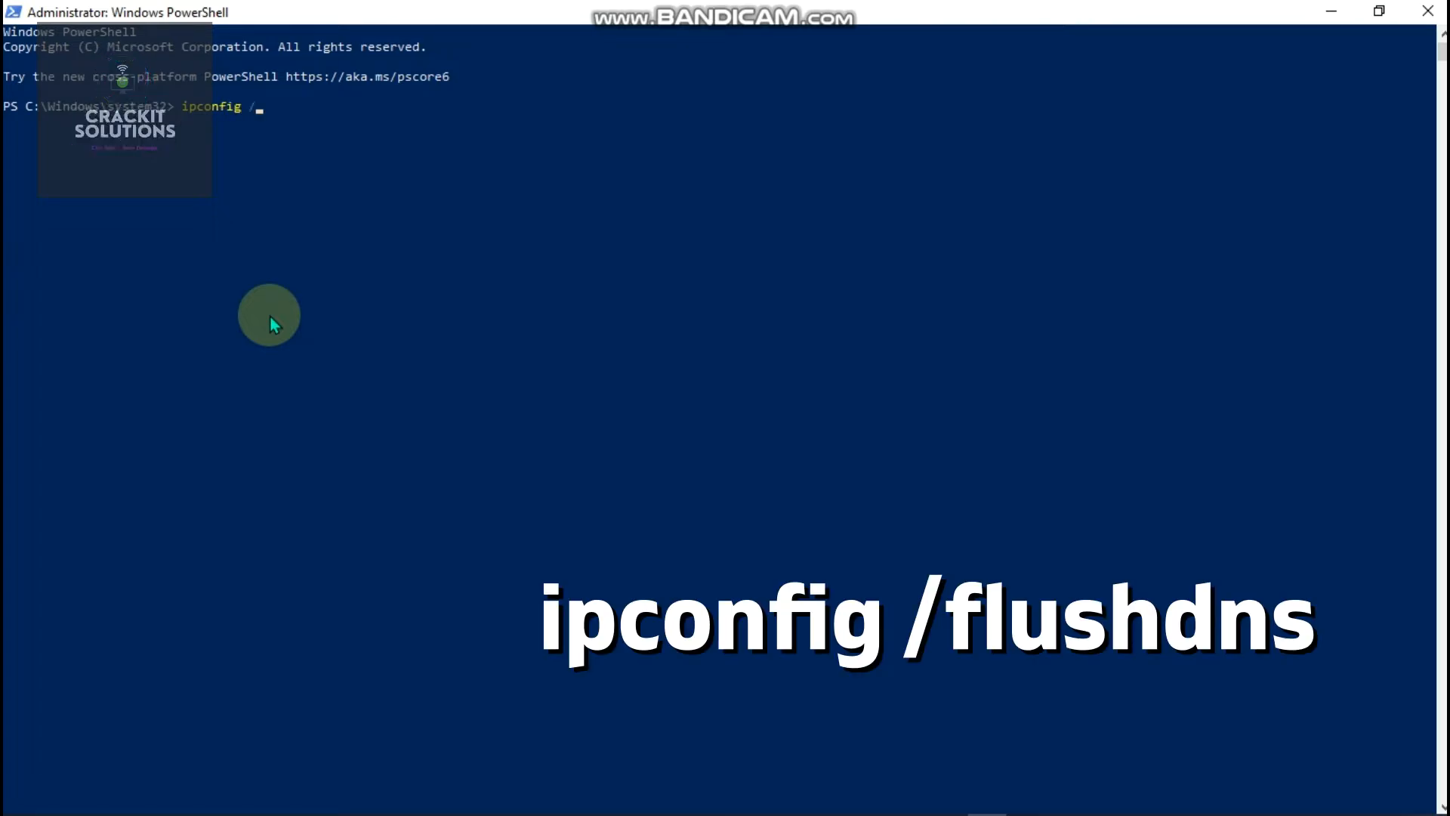
text(flu)
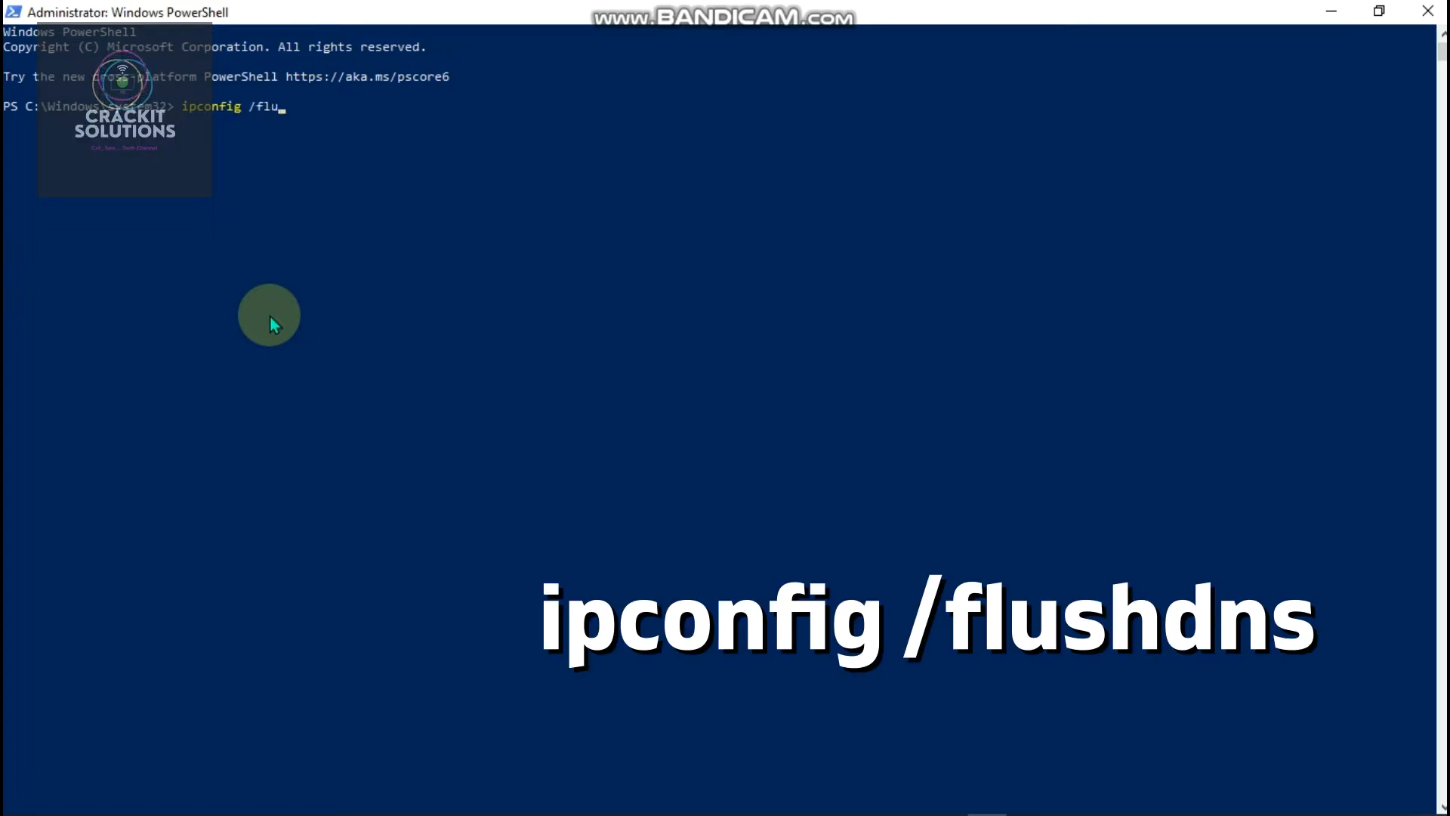
text(shdns)
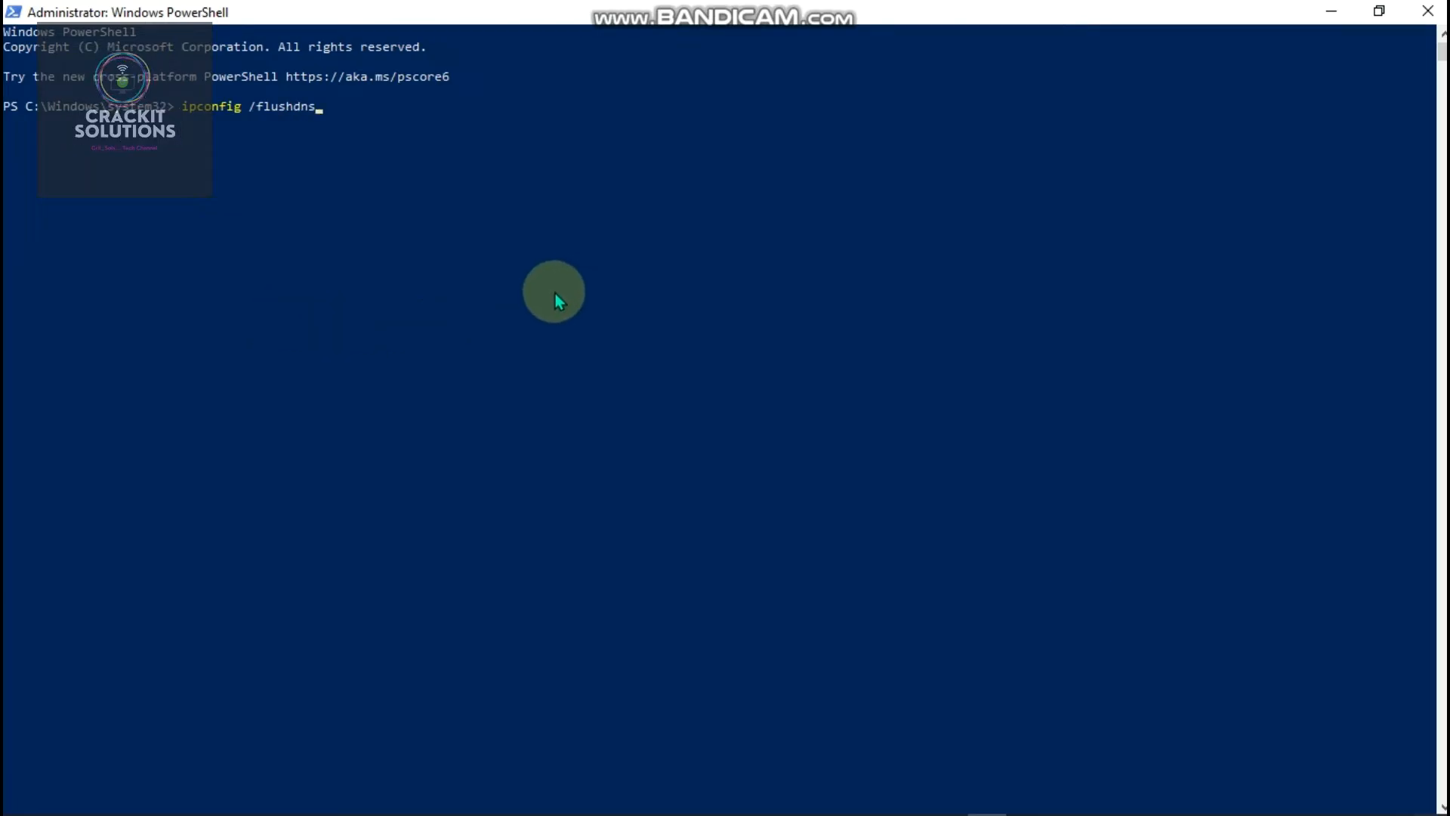
key(Return)
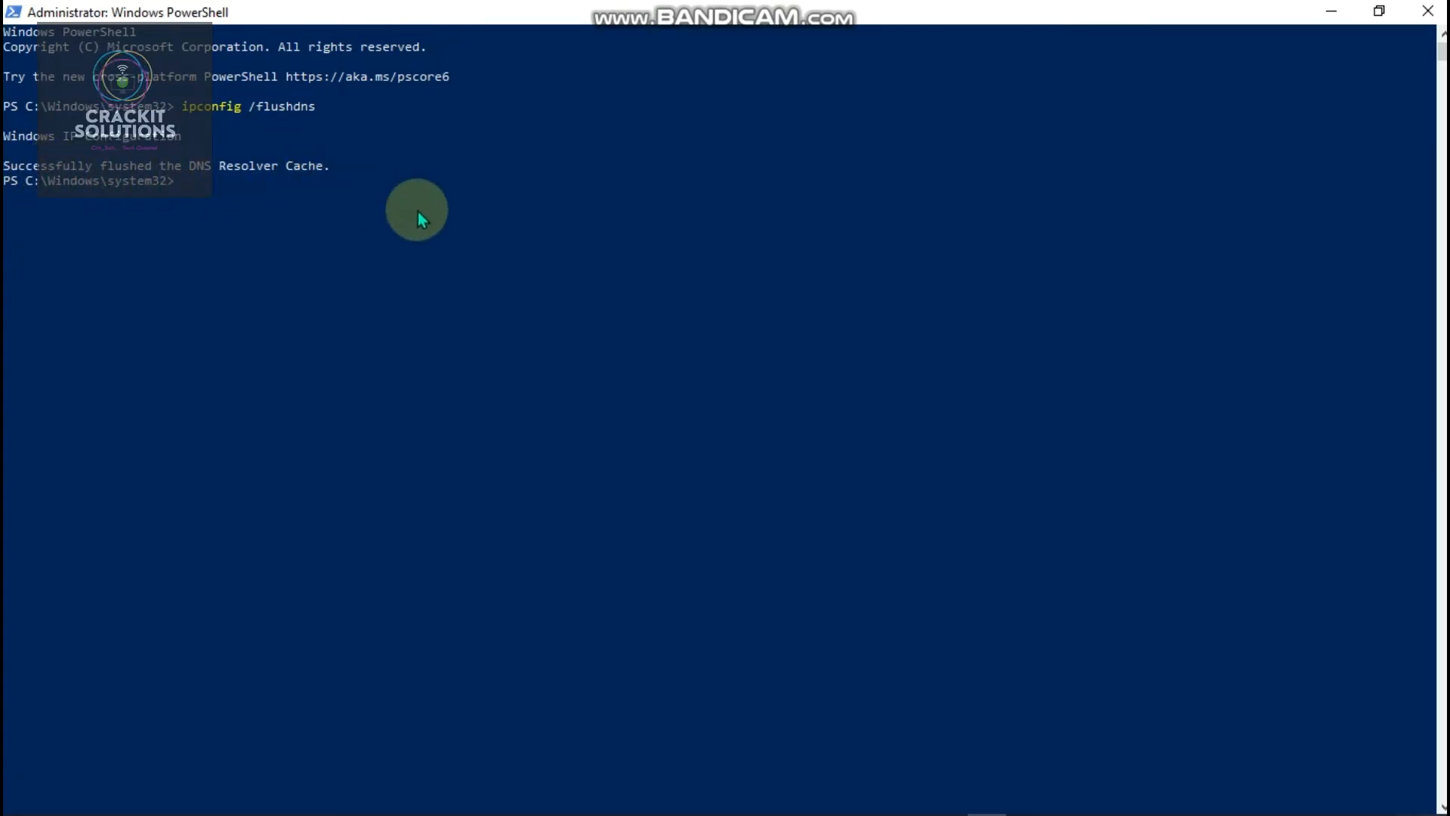
click(1430, 12)
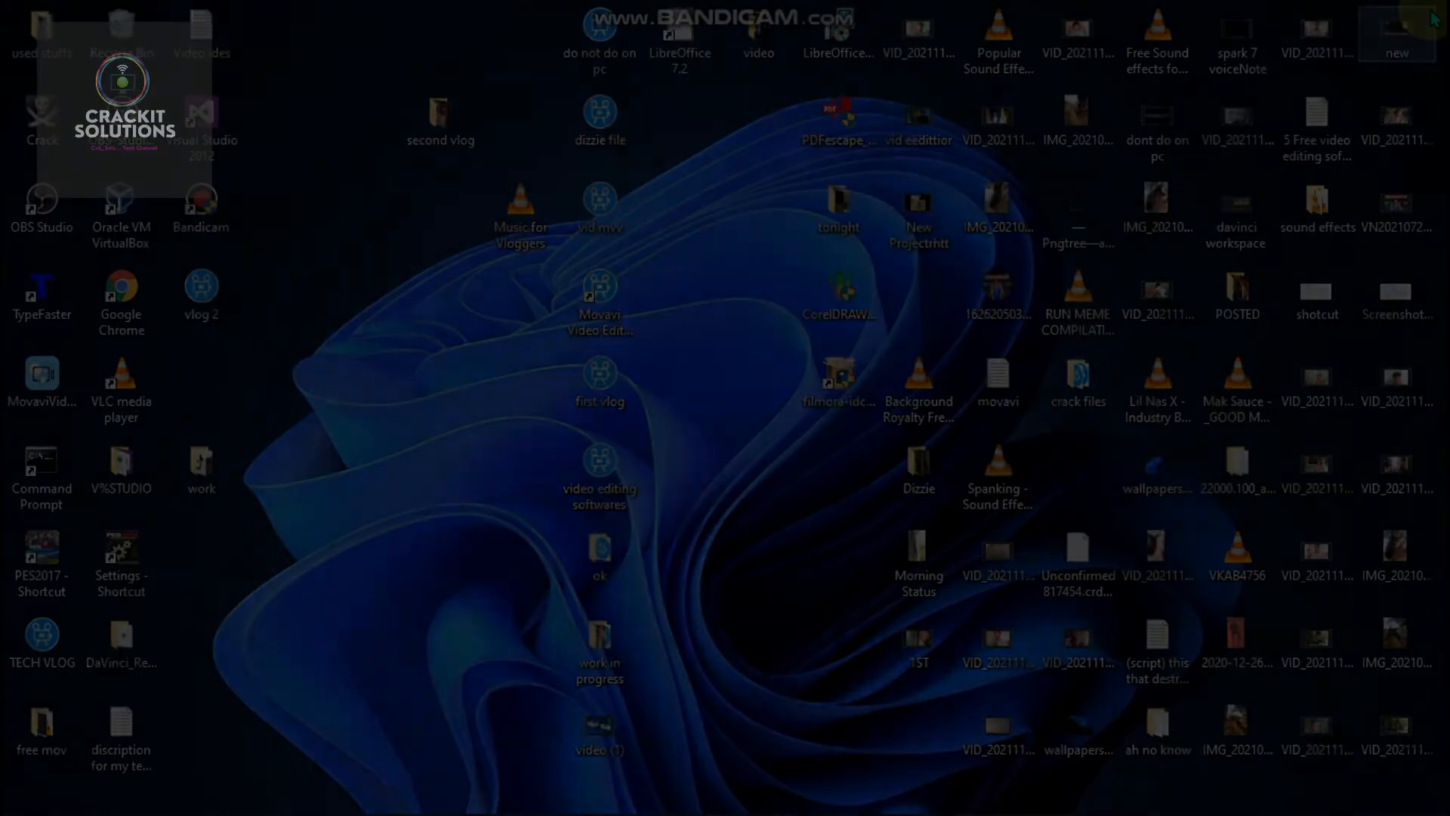